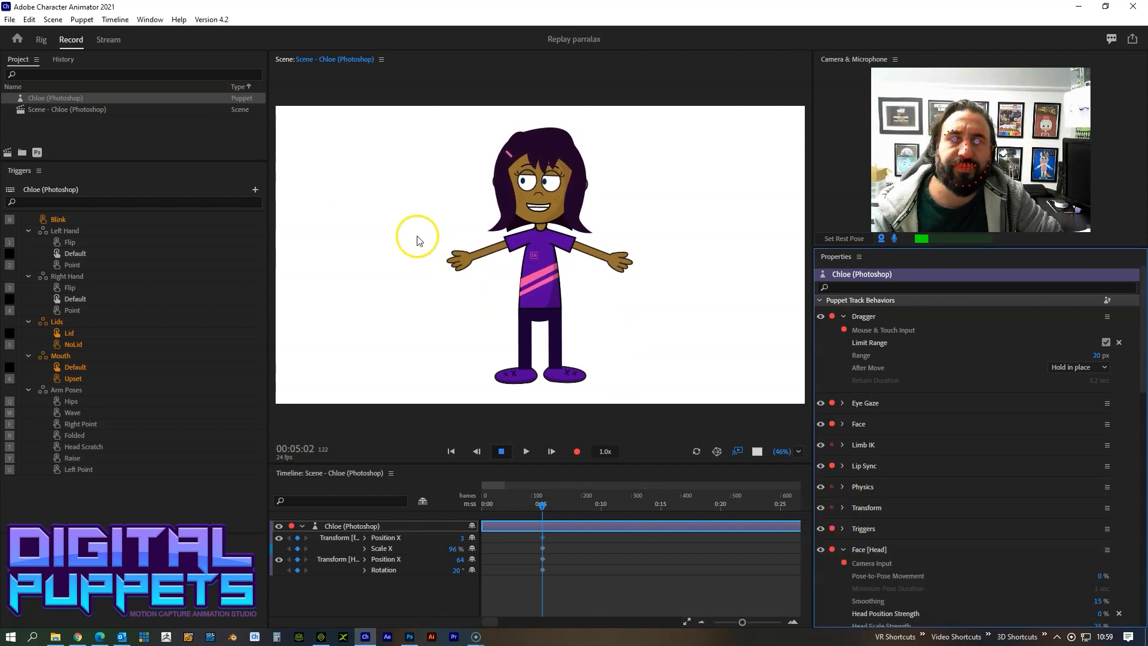
# - Open the puppet's rig, toggle the Face layer's visibility off and on, and inspect its tags
pyautogui.click(42, 40)
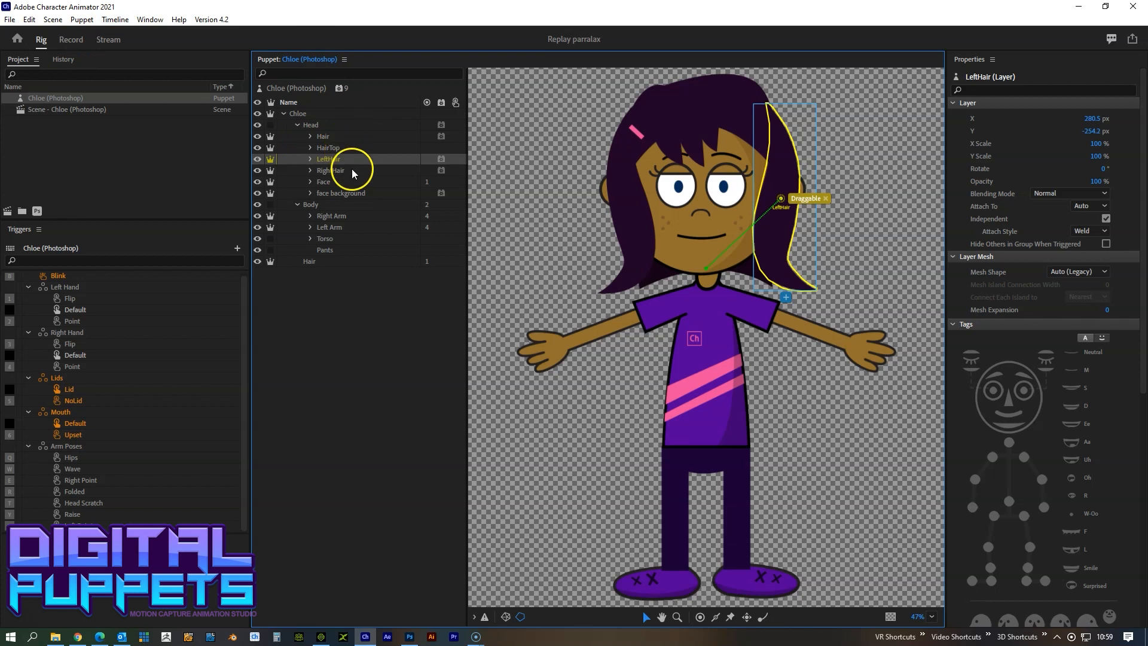
pyautogui.click(258, 182)
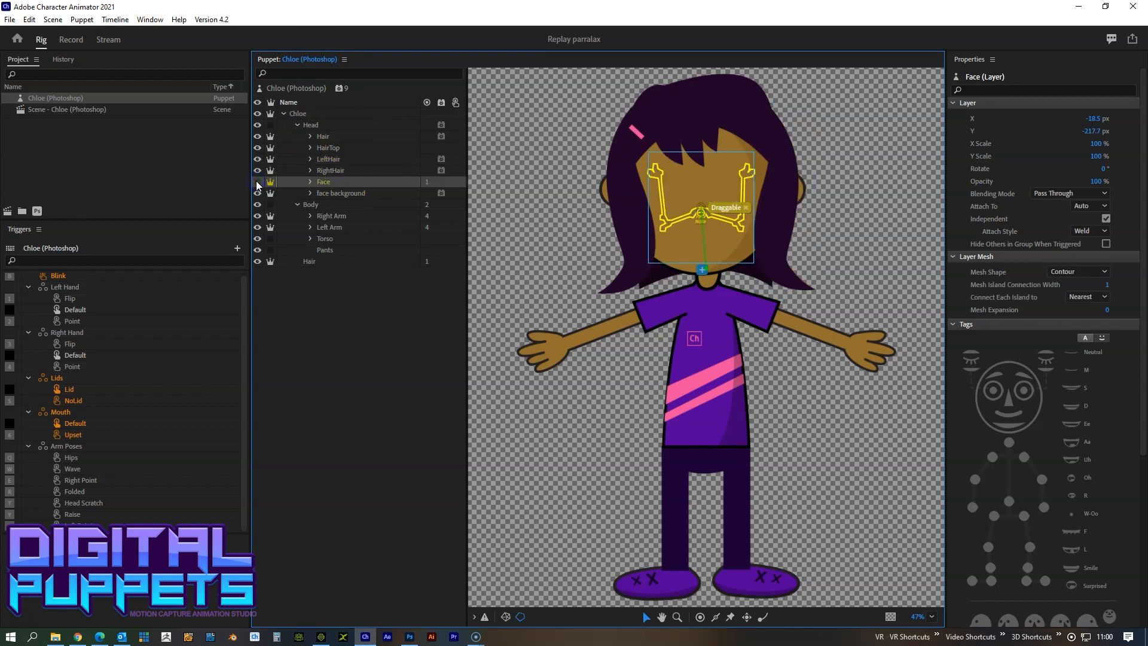
pyautogui.click(257, 183)
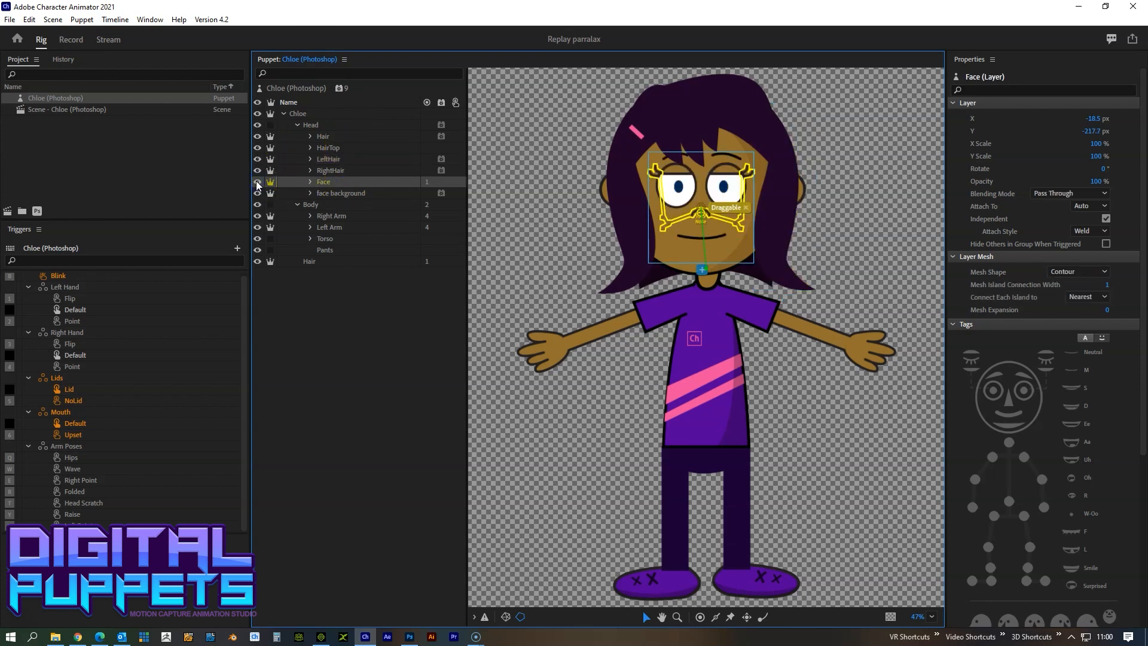
pyautogui.click(344, 182)
pyautogui.scroll(-3, 1135, 282)
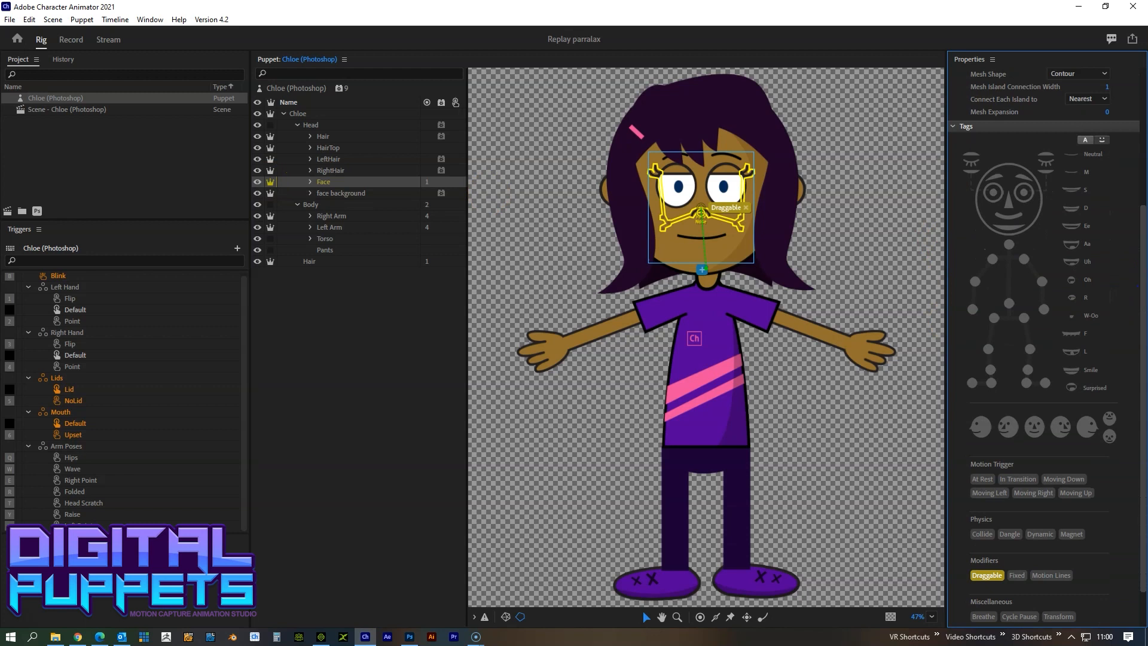
pyautogui.scroll(1, 1046, 345)
# - Examine the tags and behaviors of the RightHair, LeftHair, HairTop, Hair and face background layers in the rig
pyautogui.click(351, 174)
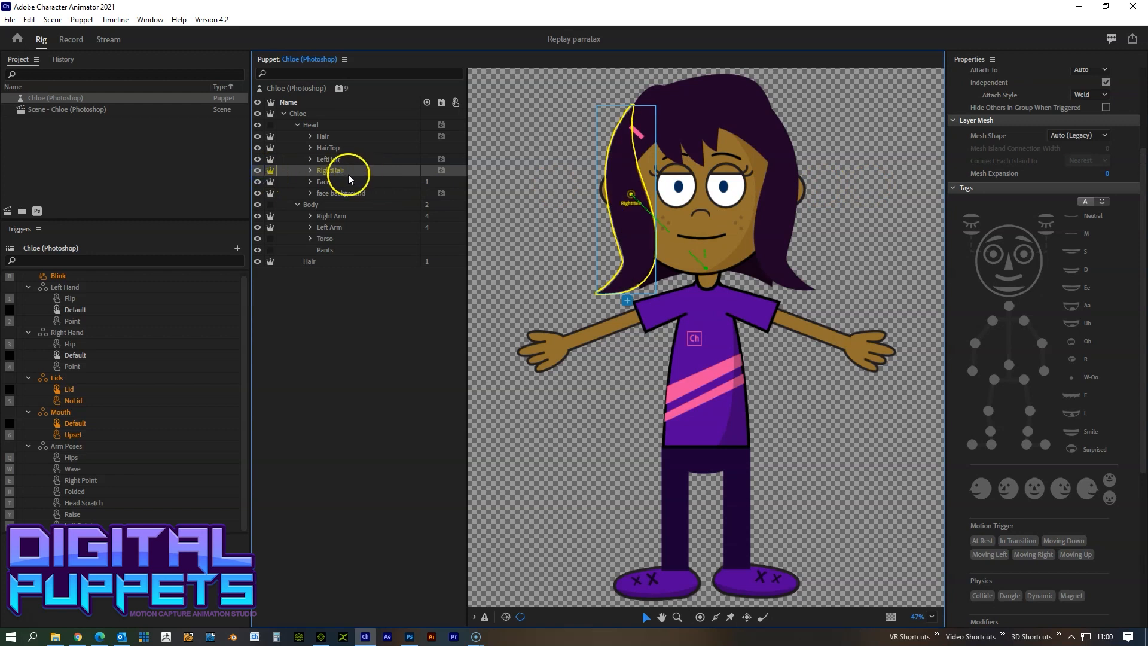
pyautogui.scroll(-5, 1133, 333)
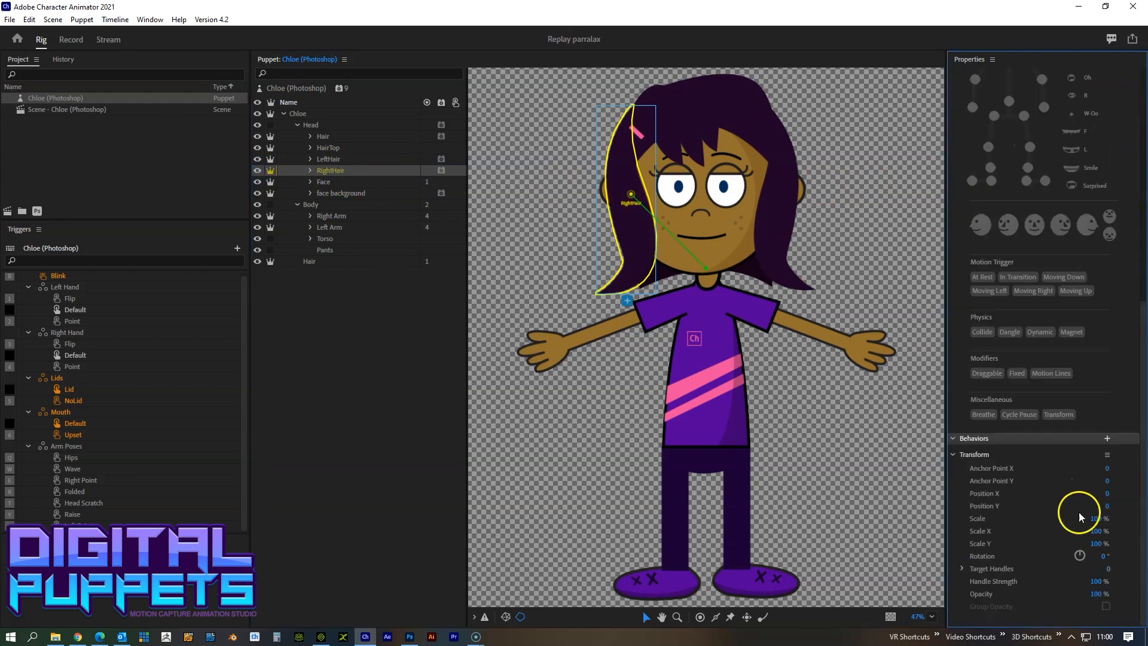
pyautogui.click(333, 159)
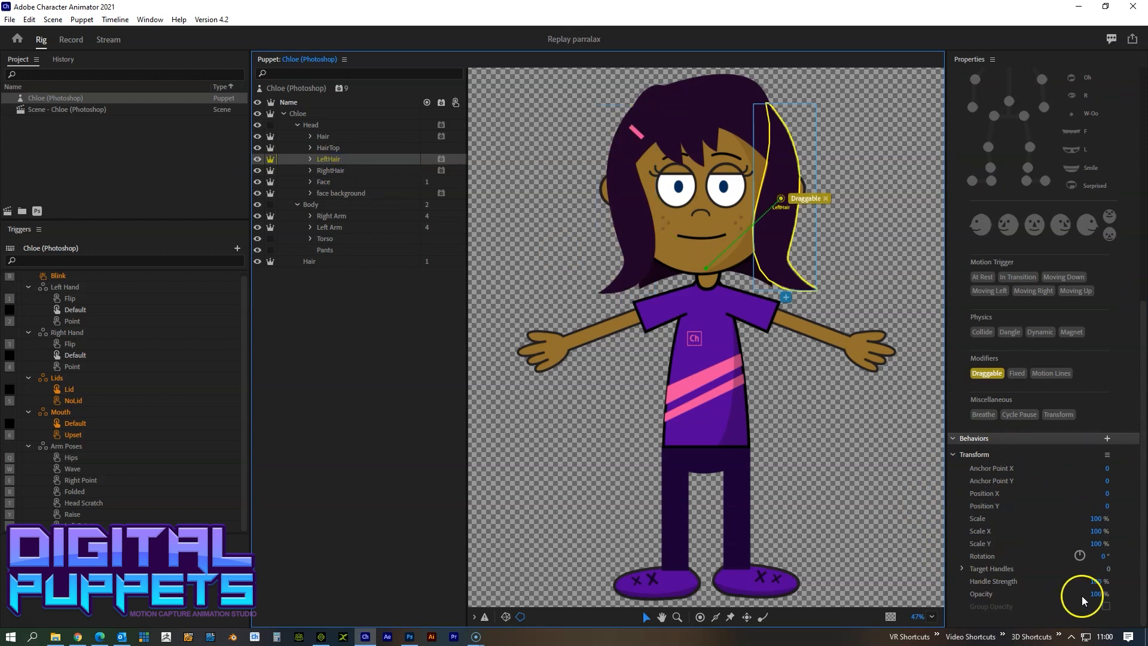
pyautogui.click(330, 148)
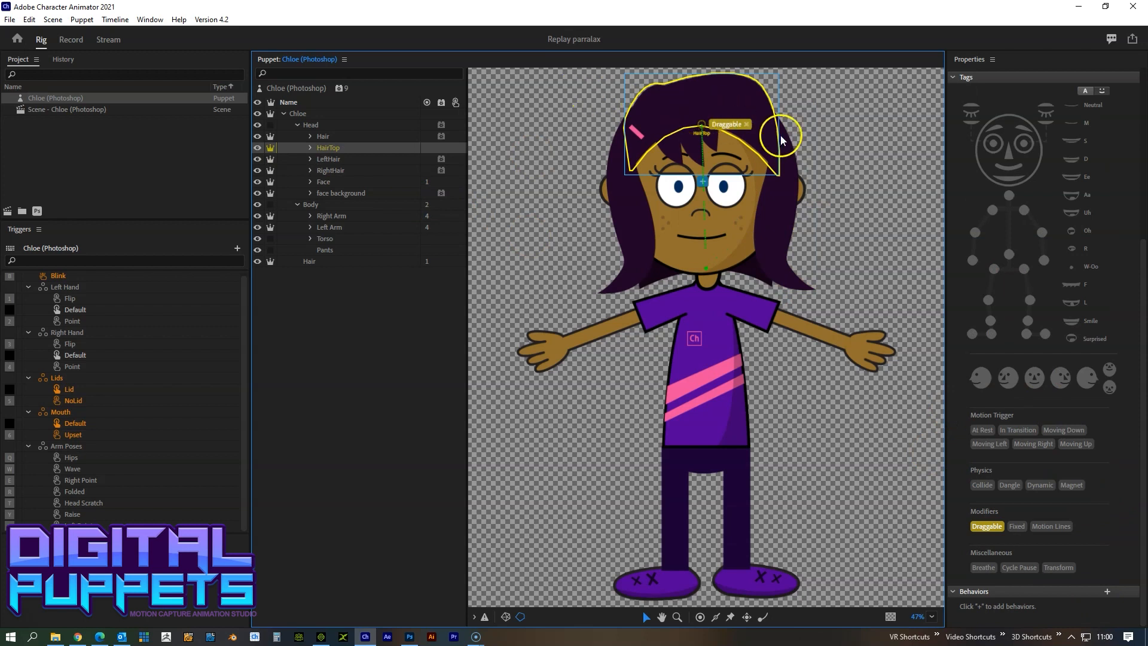
pyautogui.click(342, 137)
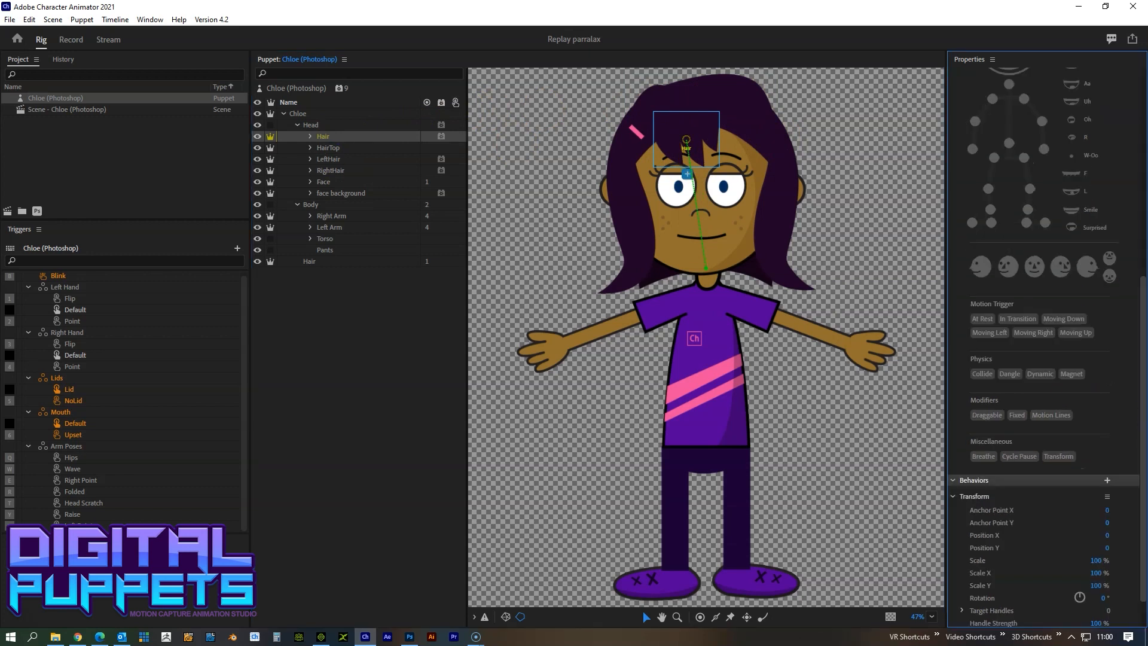
pyautogui.click(356, 193)
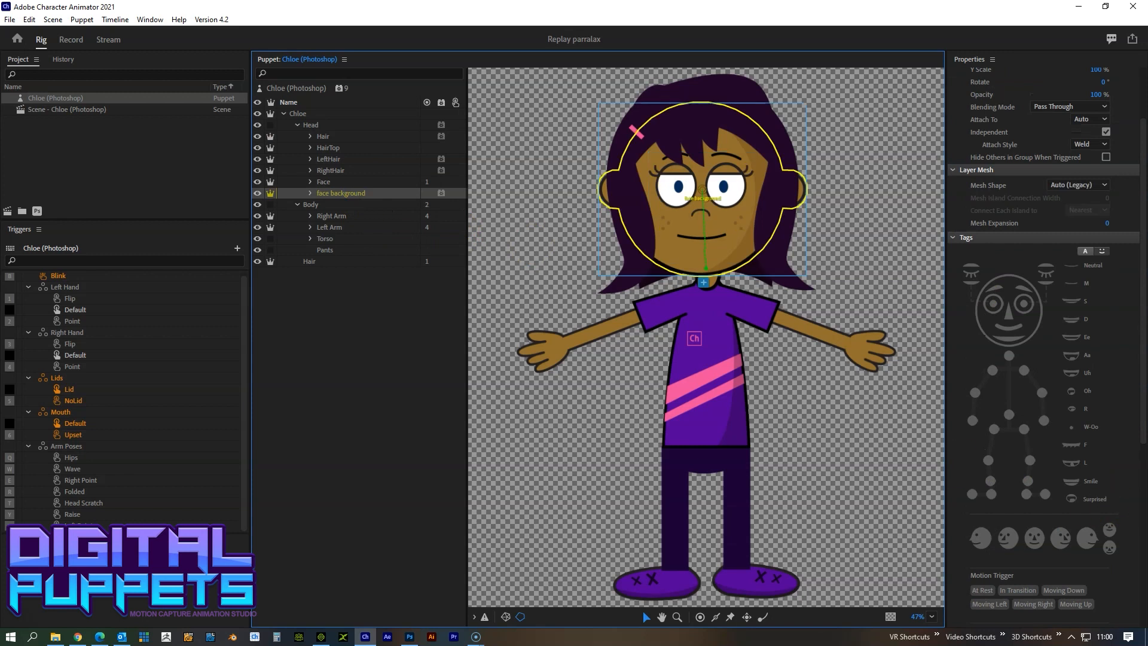
pyautogui.scroll(-5, 1129, 366)
pyautogui.scroll(6, 1046, 347)
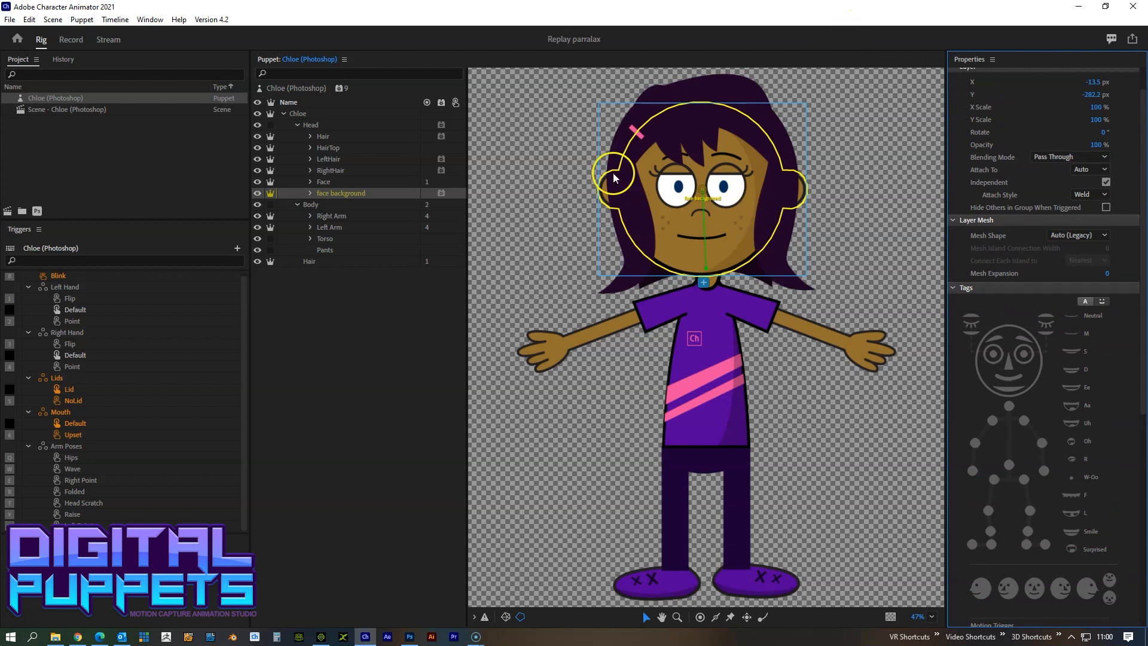
# - Return to the recording workspace and delete all transform keyframes from the puppet's timeline track
pyautogui.click(74, 41)
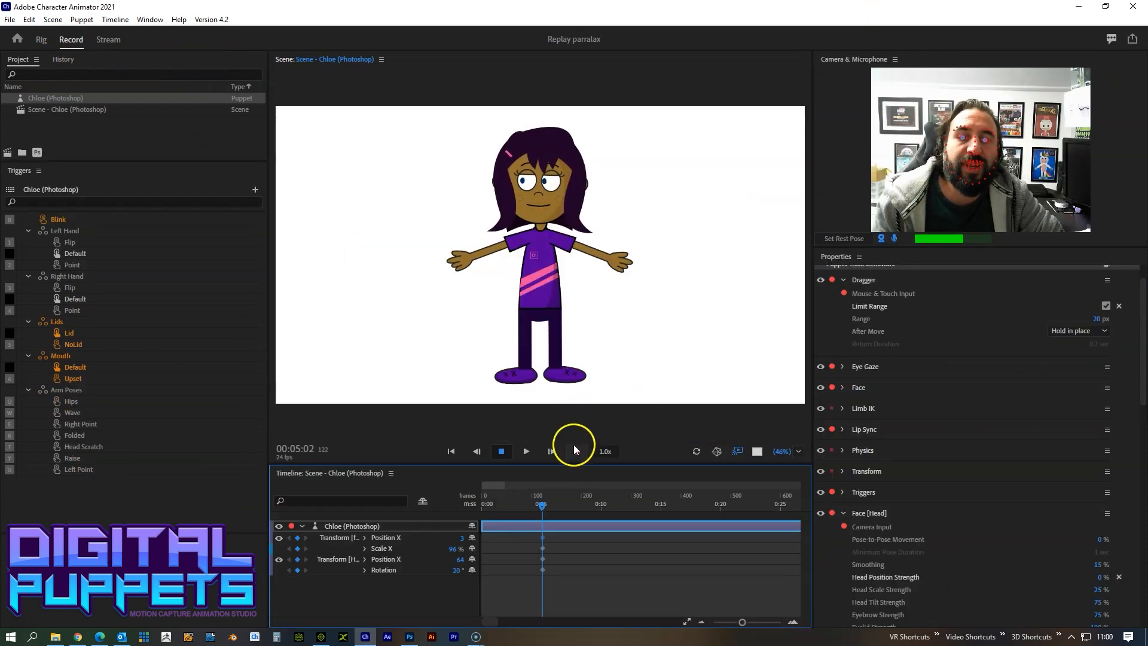
pyautogui.click(563, 538)
pyautogui.moveTo(563, 537); pyautogui.dragTo(542, 572)
pyautogui.press('Delete')
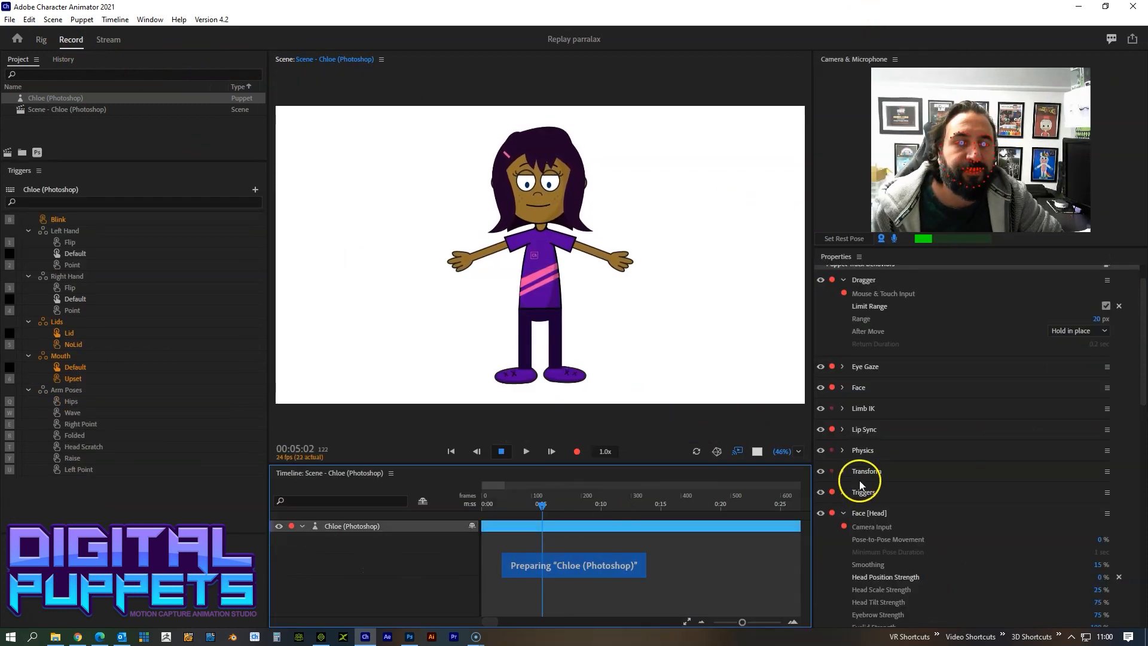
# - Collapse the Dragger behavior's settings and shift the puppet's face sideways in the scene
pyautogui.click(843, 279)
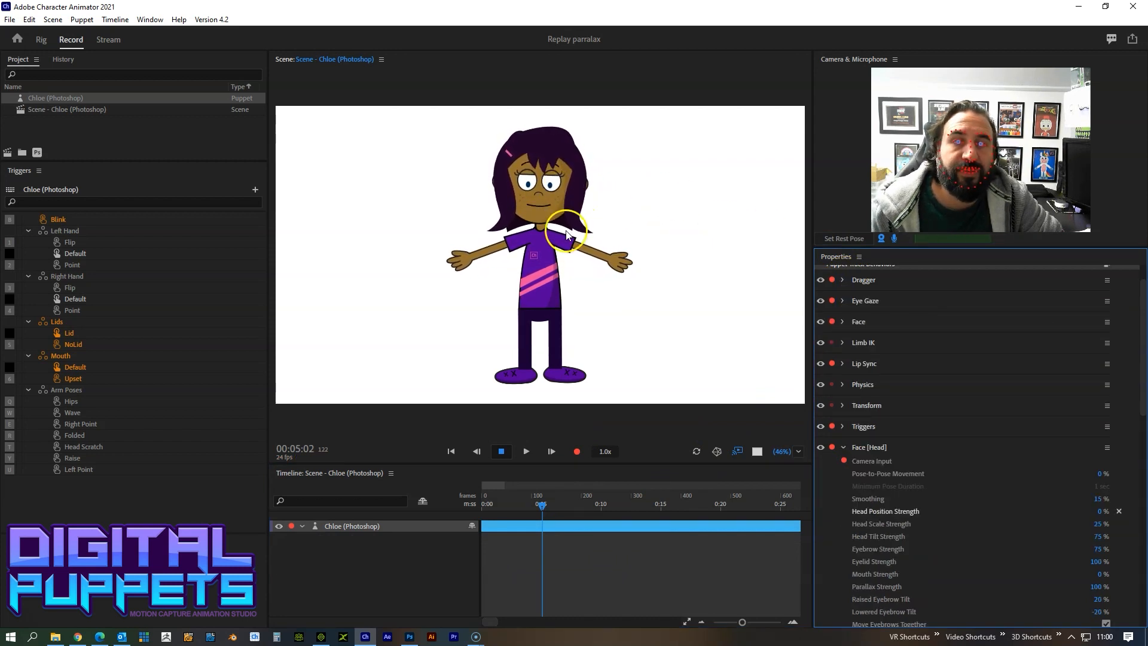
pyautogui.click(543, 191)
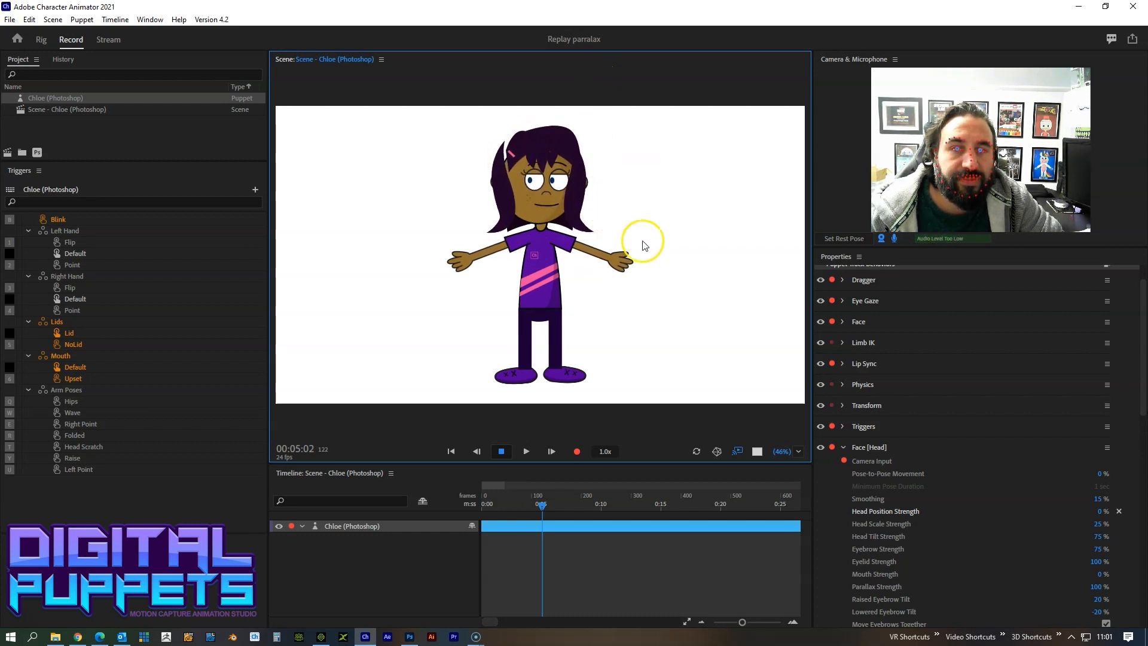
# - Set the RightHair transform's Position X to 44 and add a keyframe for it
pyautogui.moveTo(1144, 402); pyautogui.dragTo(1145, 582)
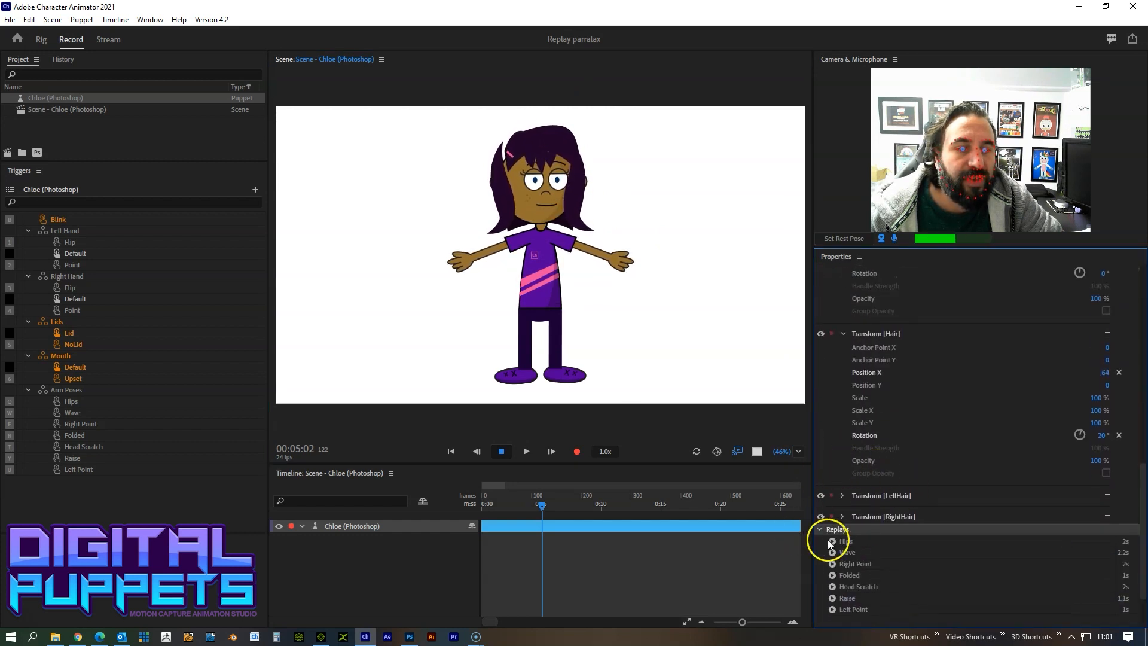
pyautogui.click(842, 515)
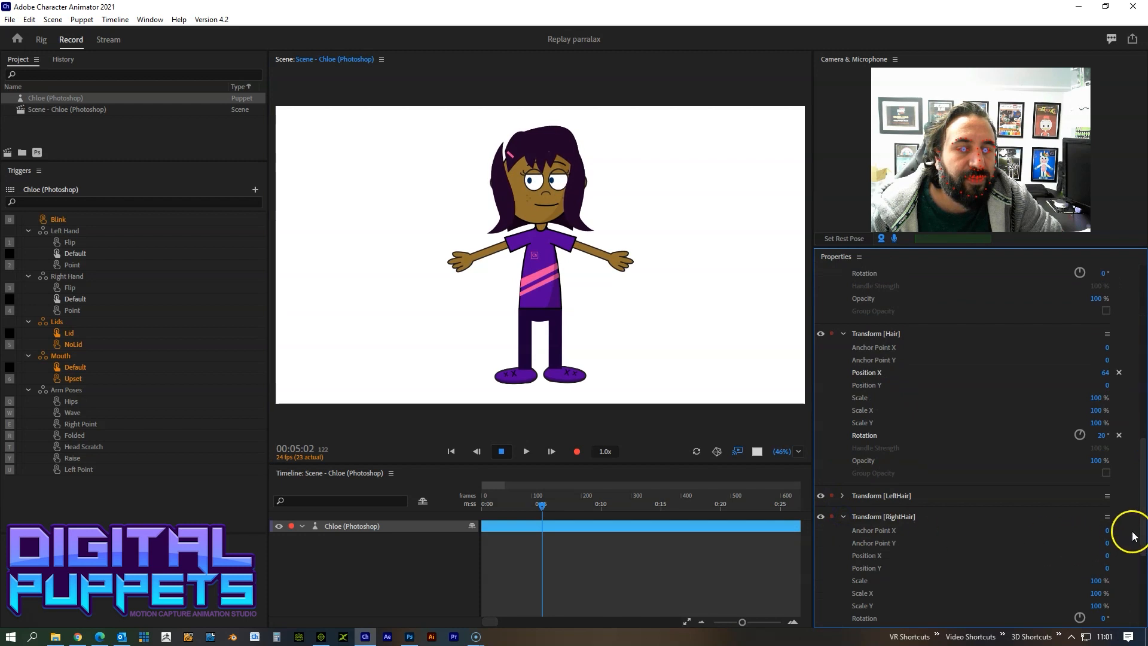
pyautogui.moveTo(1142, 472); pyautogui.dragTo(1143, 505)
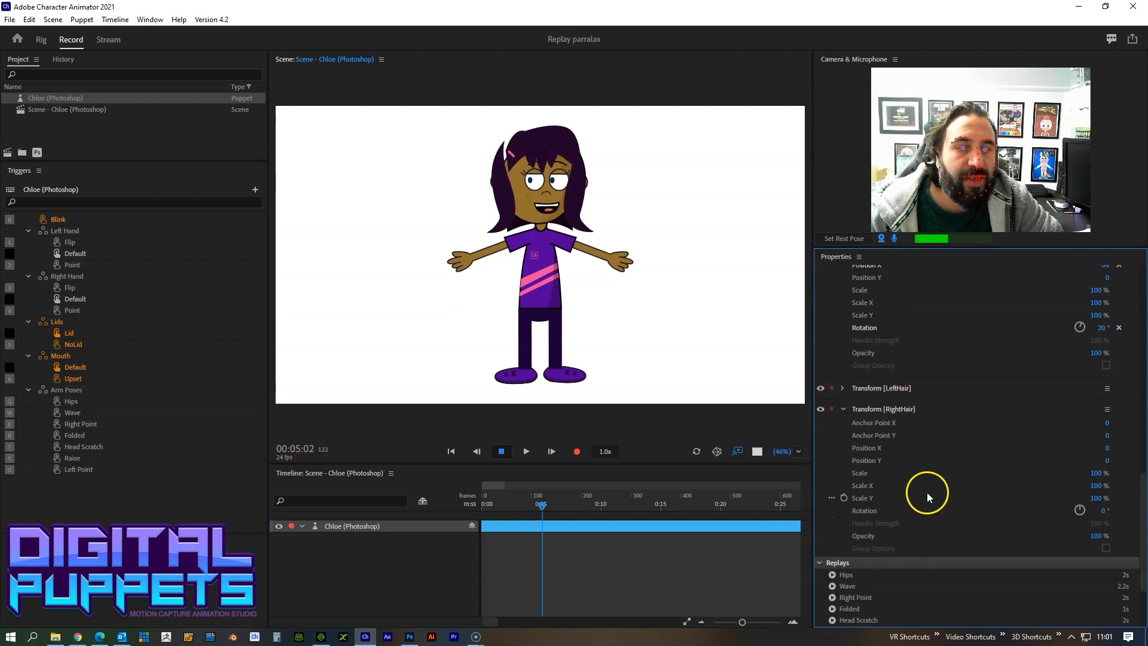
pyautogui.moveTo(1108, 447); pyautogui.dragTo(1138, 448)
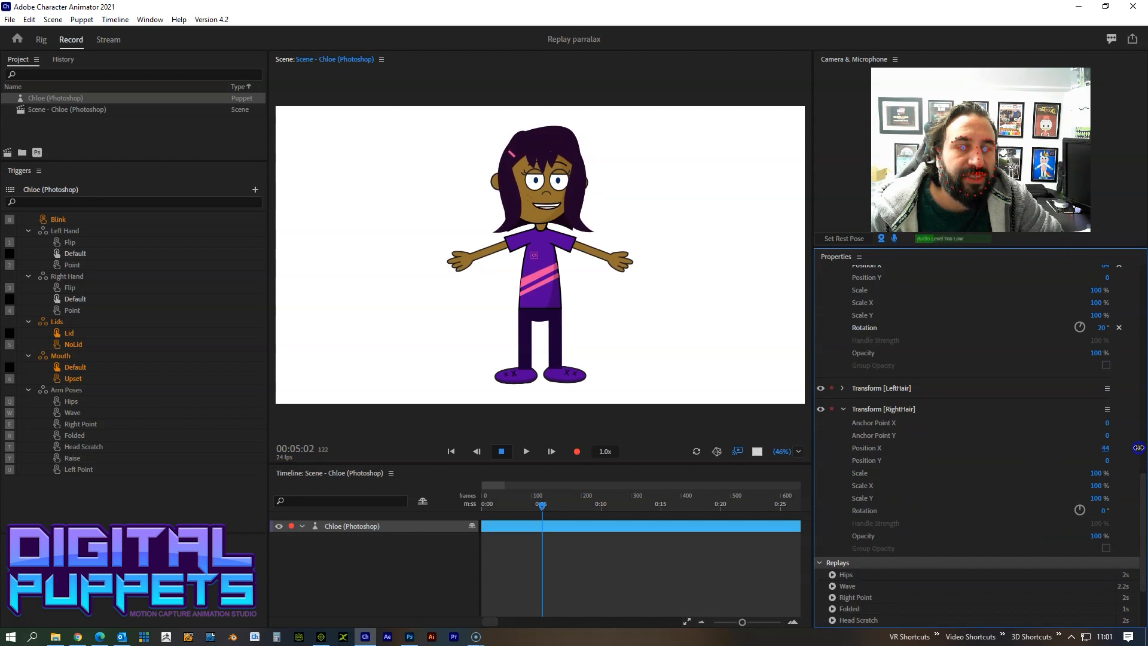
pyautogui.click(845, 447)
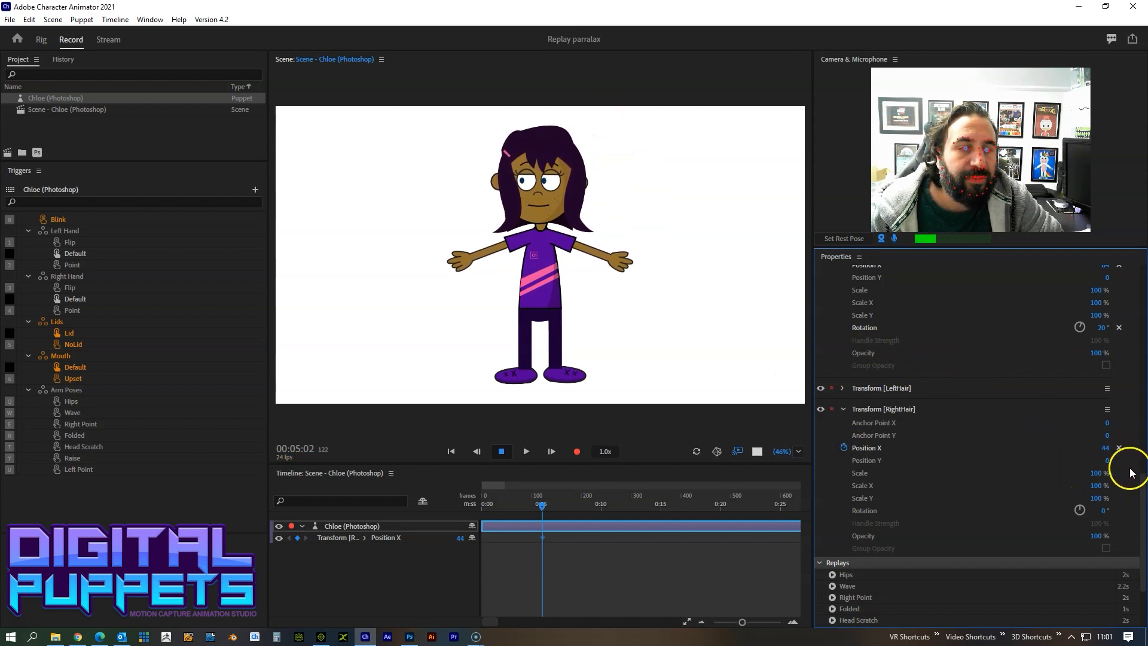
# - Set the LeftHair transform's Scale X to 71% and Position X to -4, with keyframes on Scale X and Anchor Point Y
pyautogui.moveTo(1143, 483); pyautogui.dragTo(1141, 474)
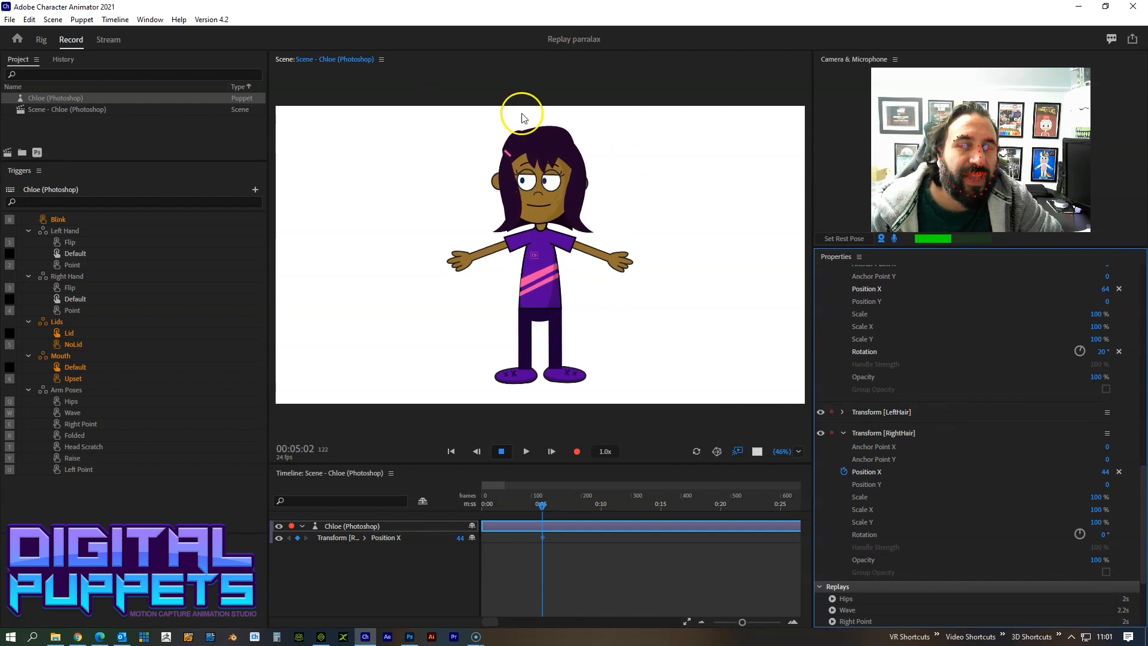
pyautogui.moveTo(1142, 495)
pyautogui.mouseDown()
pyautogui.moveTo(1141, 469)
pyautogui.moveTo(1142, 484)
pyautogui.mouseUp()
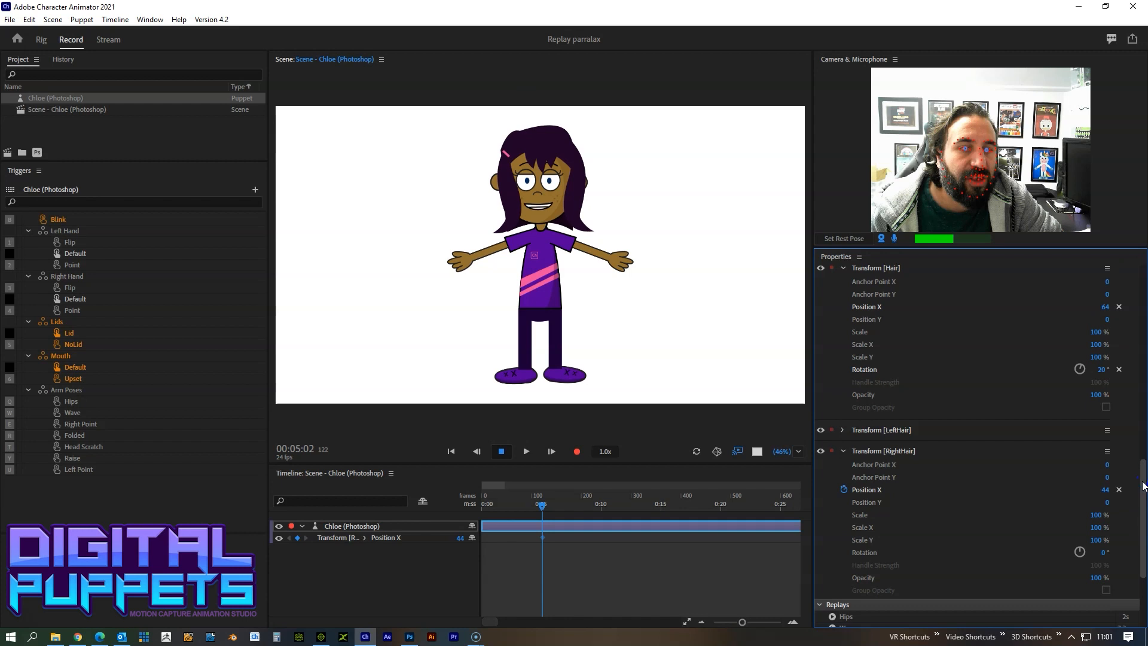
pyautogui.click(842, 429)
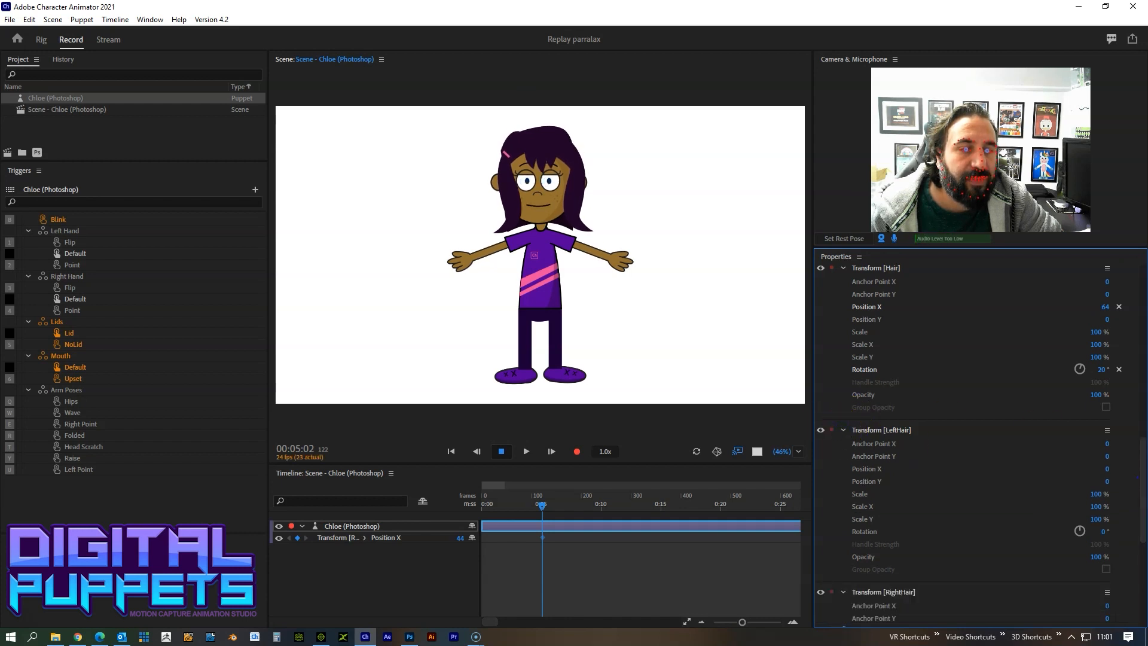
pyautogui.scroll(-1, 854, 463)
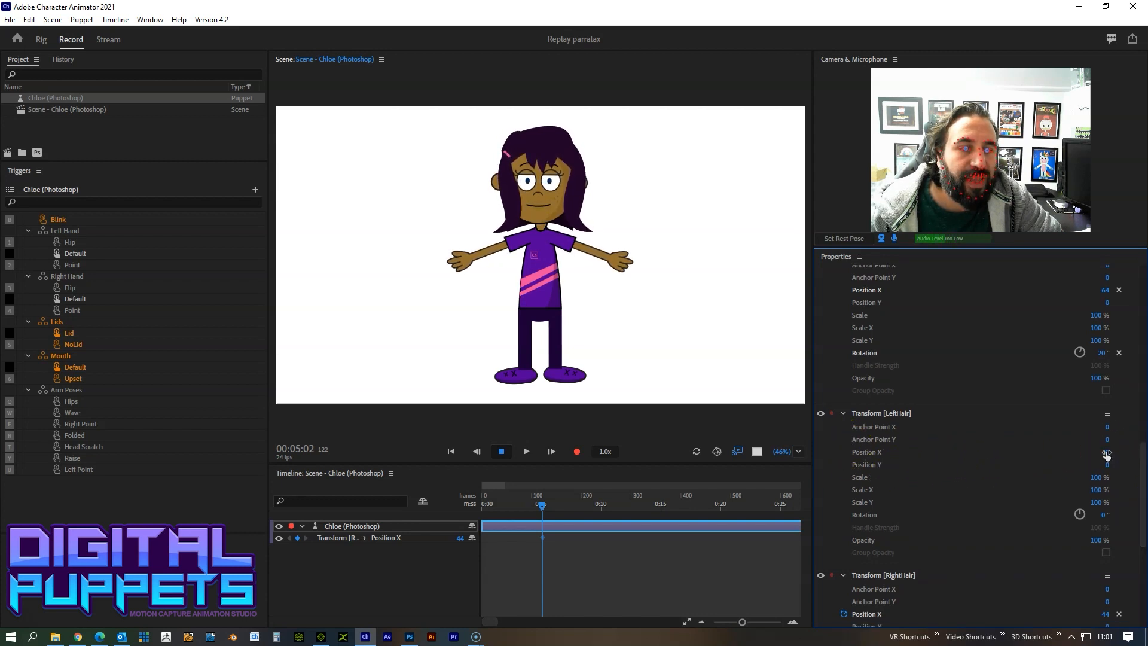
pyautogui.moveTo(1101, 491); pyautogui.dragTo(1100, 491)
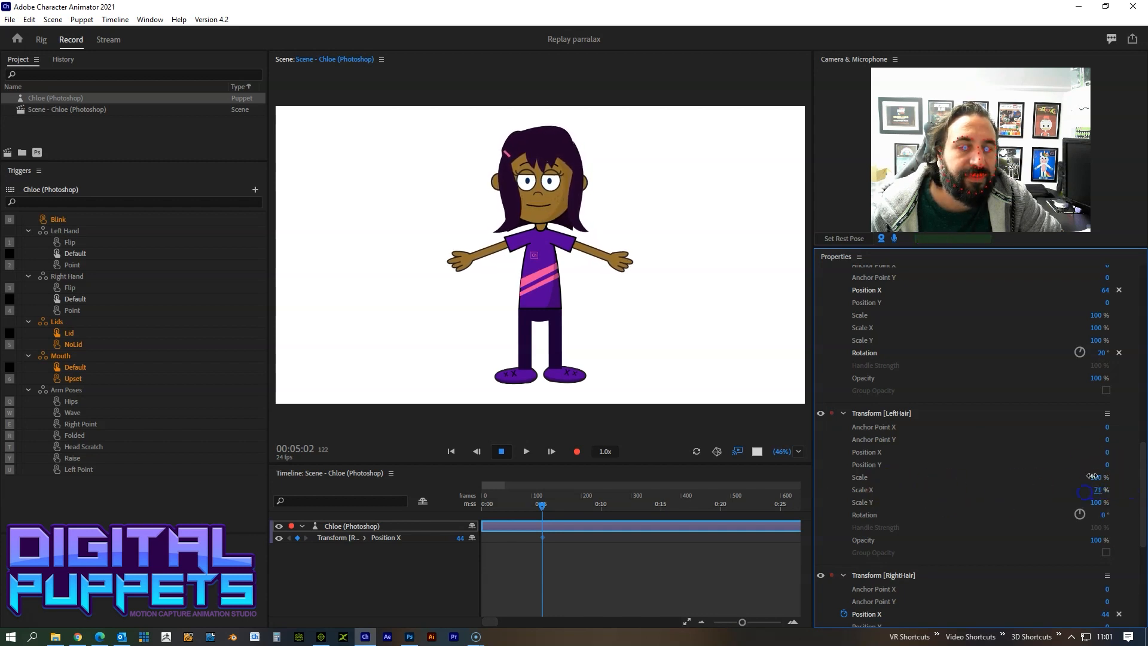
pyautogui.moveTo(1103, 452); pyautogui.dragTo(1098, 453)
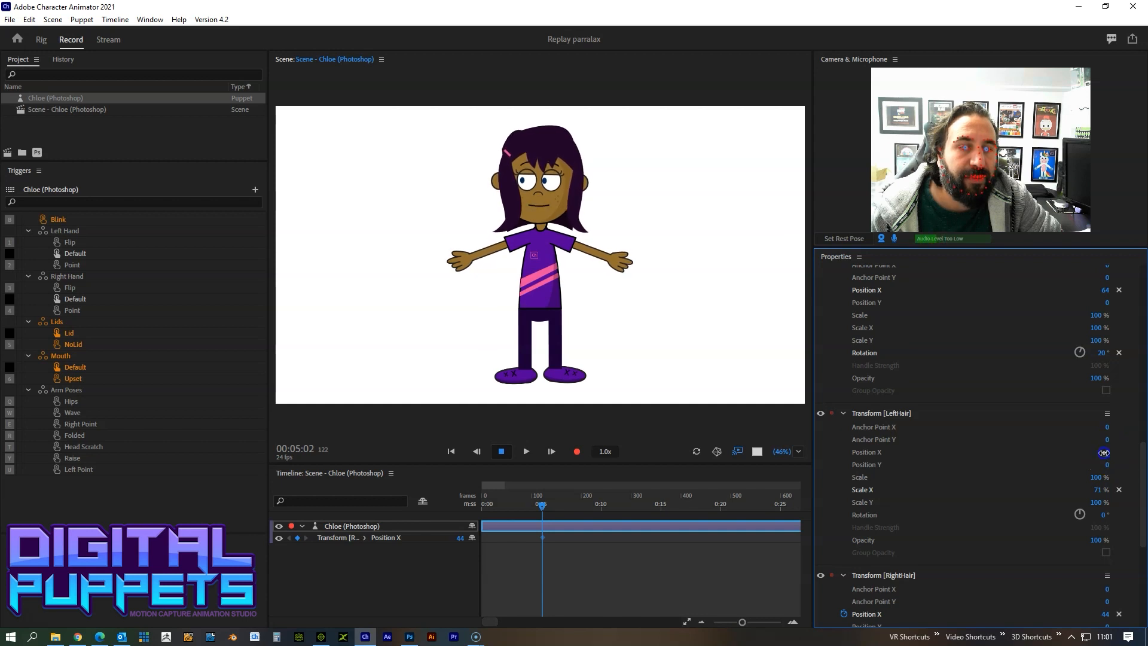
pyautogui.moveTo(1104, 453); pyautogui.dragTo(1101, 453)
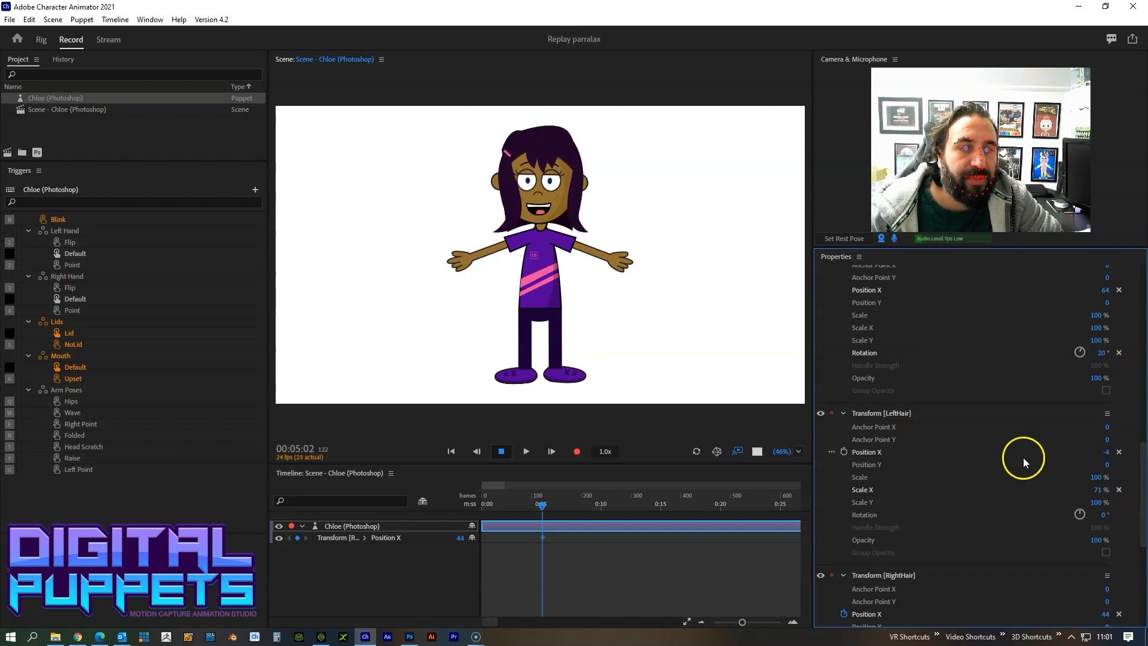
pyautogui.click(844, 439)
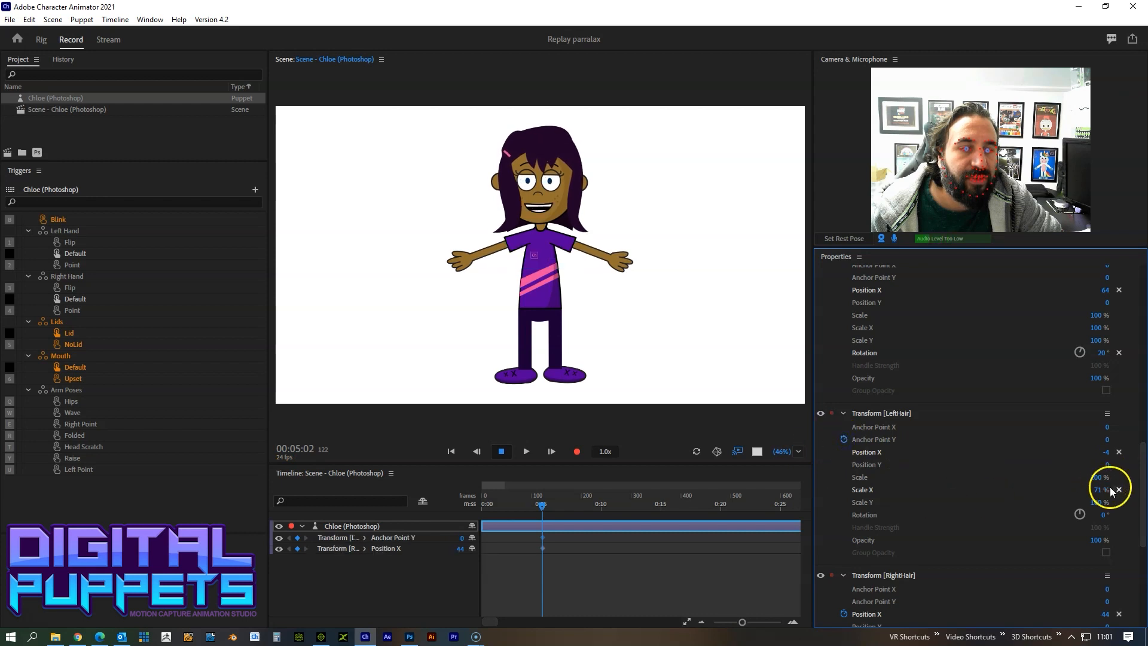
pyautogui.click(844, 490)
# - Reset the Hair transform, set its Position X to 60 and Rotation to 18°, and keyframe both values
pyautogui.moveTo(1142, 487); pyautogui.dragTo(1144, 463)
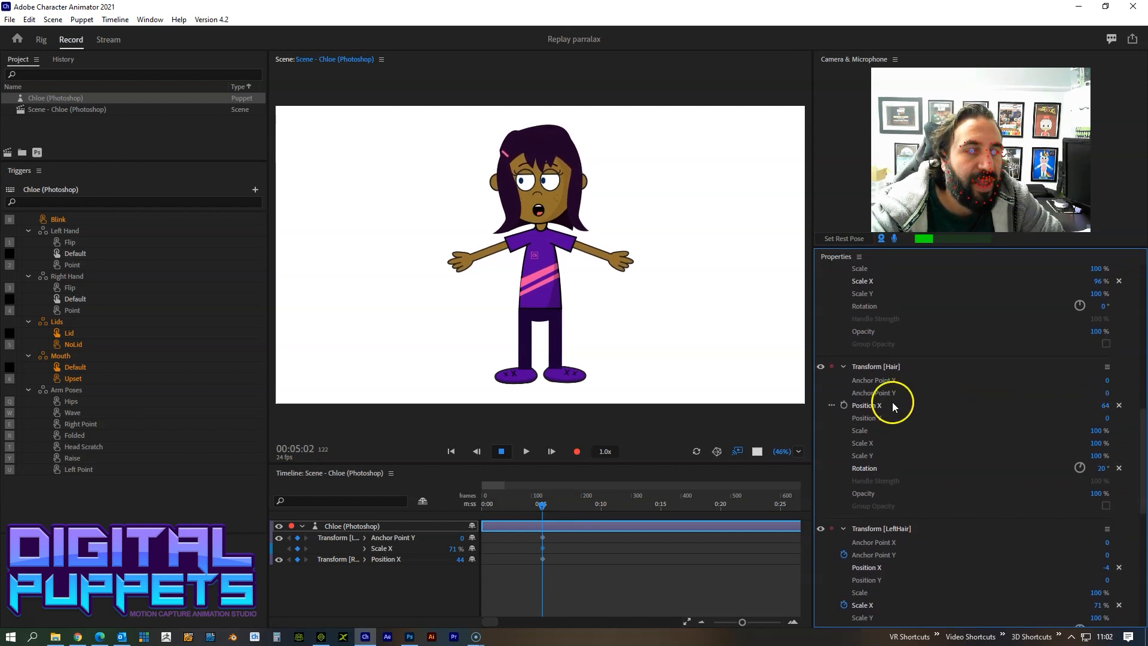
pyautogui.click(1119, 406)
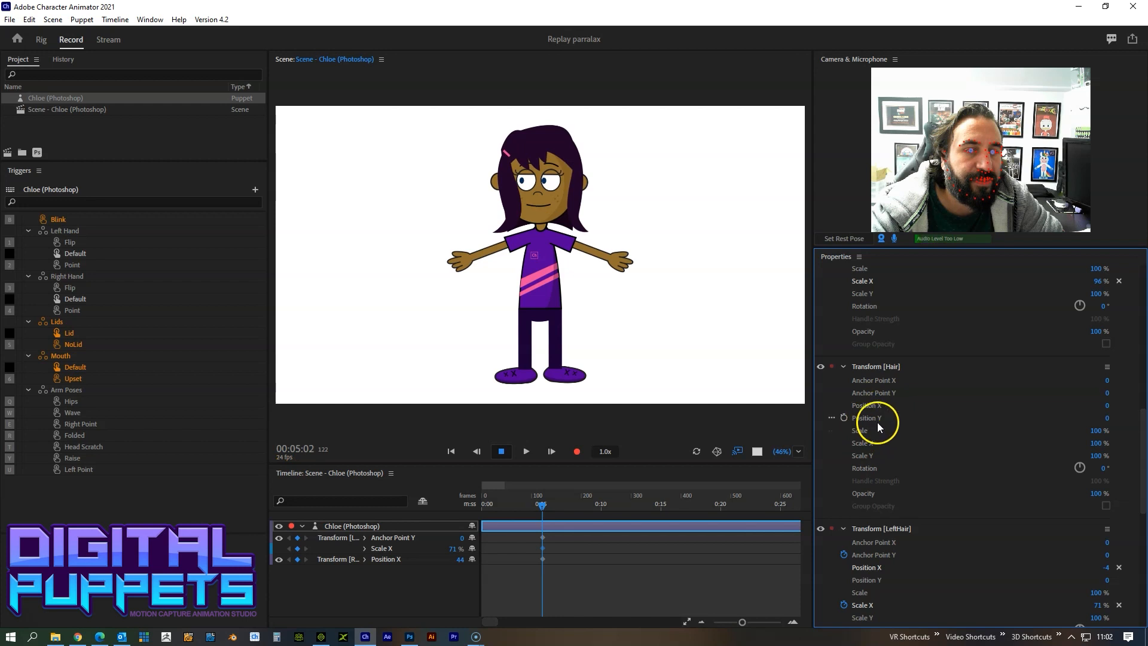
pyautogui.moveTo(1107, 405); pyautogui.dragTo(1142, 404)
pyautogui.moveTo(1106, 466); pyautogui.dragTo(1111, 466)
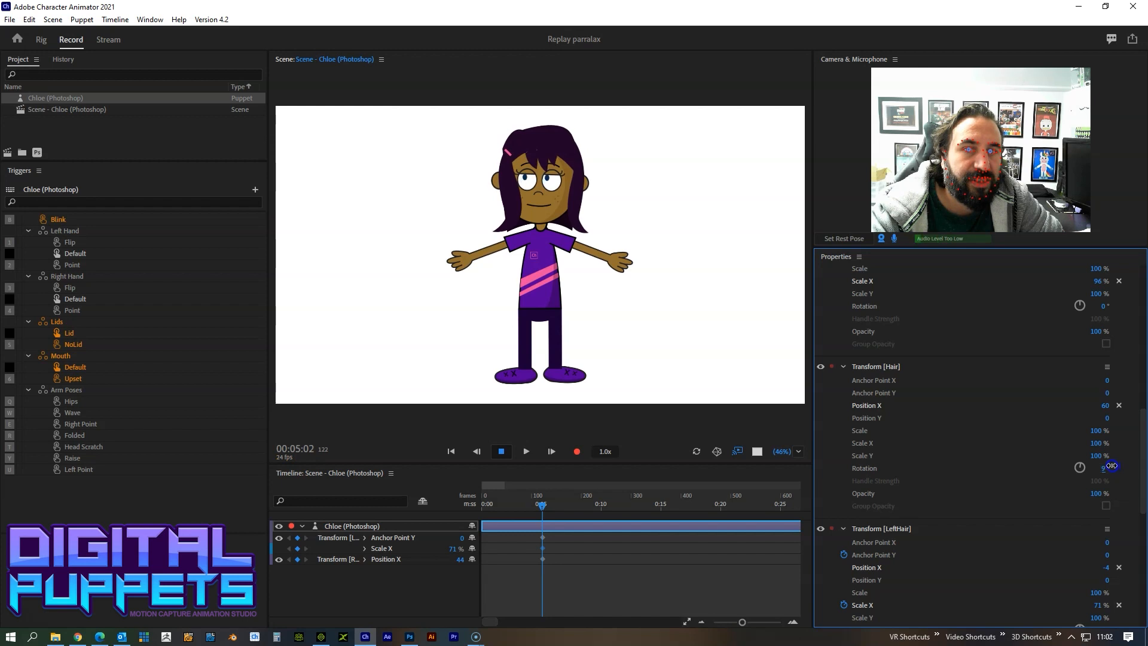
pyautogui.moveTo(1112, 461); pyautogui.dragTo(1116, 465)
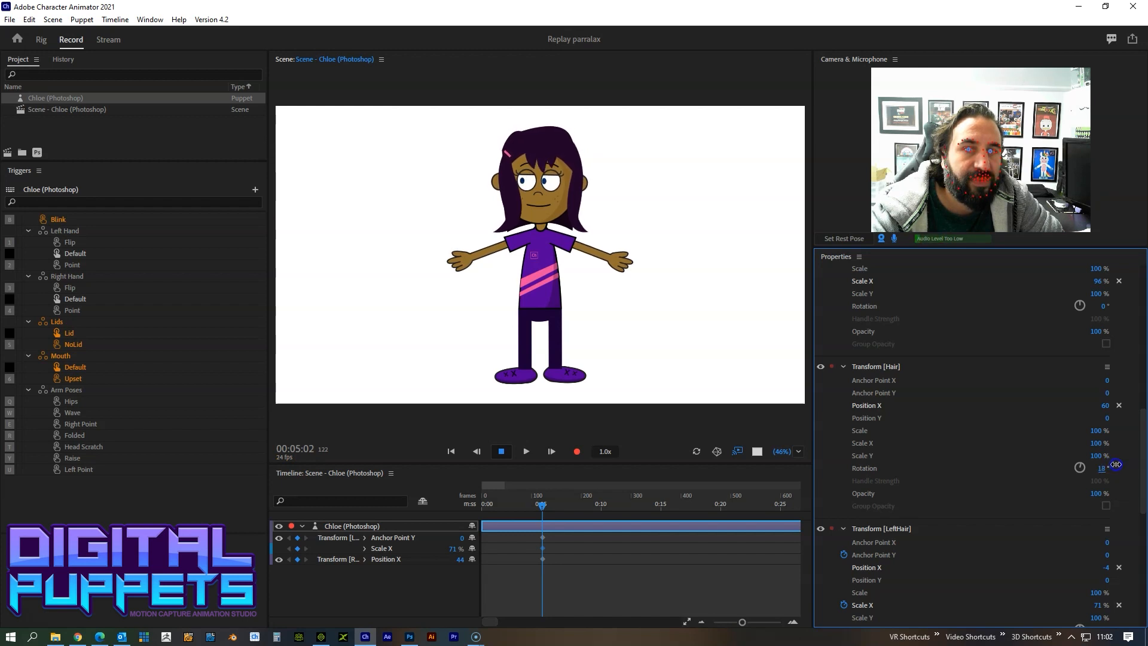
pyautogui.click(844, 467)
pyautogui.click(844, 406)
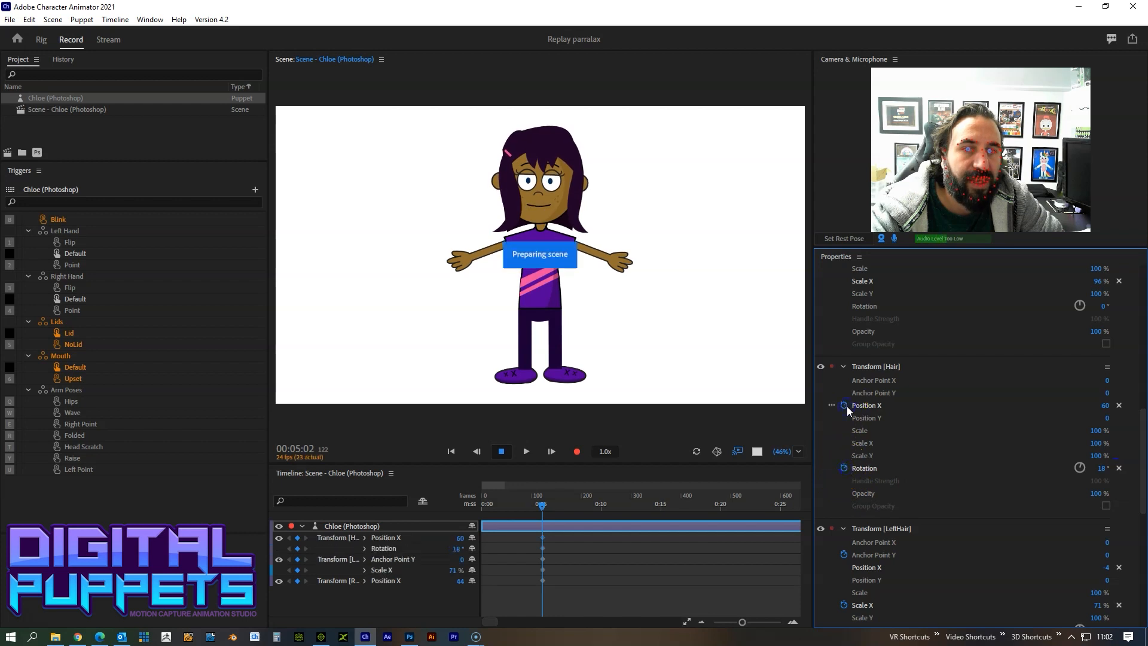
# - Reset the face background transform's Scale X and Position X, then set Position X to 15 and Scale X to 92%
pyautogui.click(542, 186)
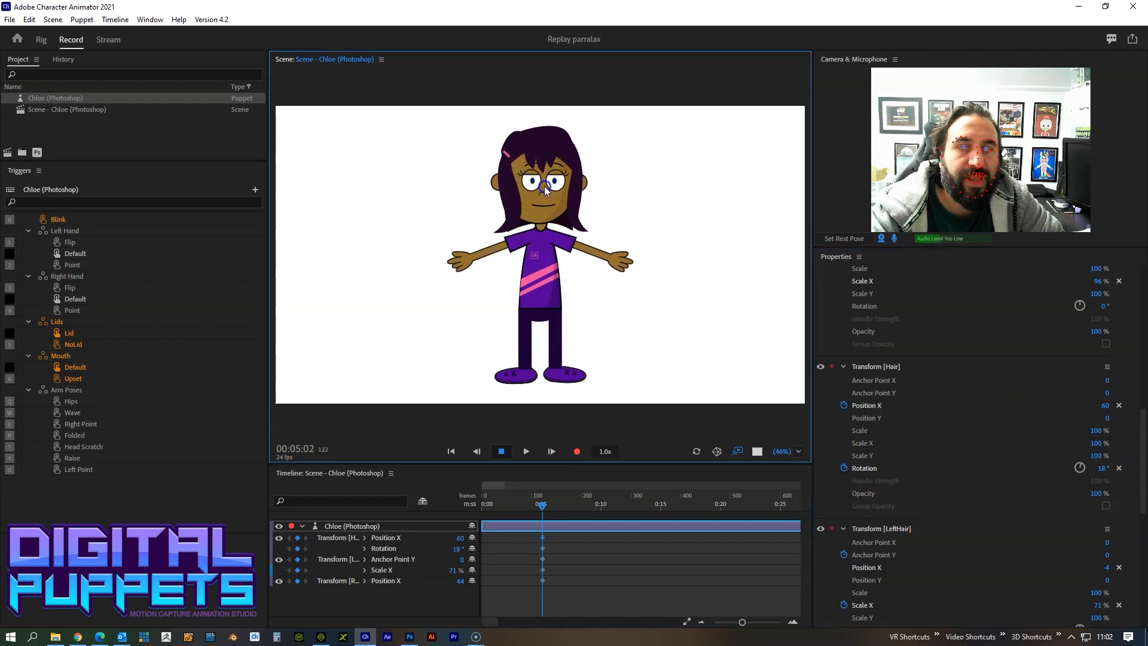
pyautogui.click(1143, 433)
pyautogui.moveTo(1143, 432); pyautogui.dragTo(1143, 396)
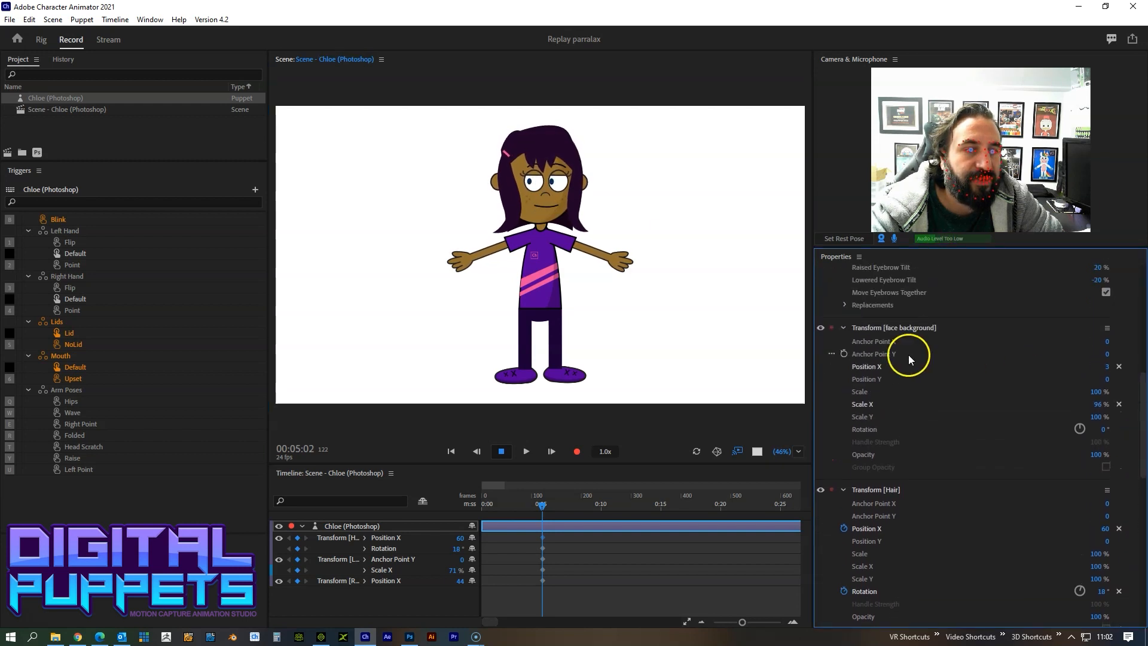
pyautogui.click(1119, 405)
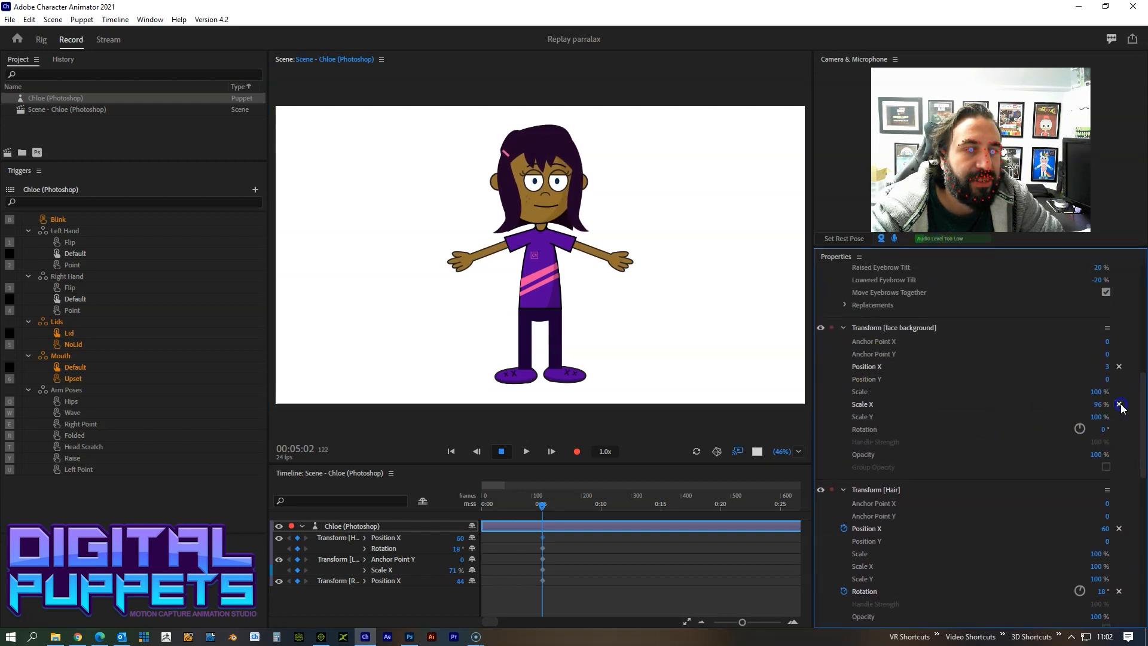
pyautogui.click(1118, 367)
pyautogui.moveTo(1107, 371); pyautogui.dragTo(1123, 368)
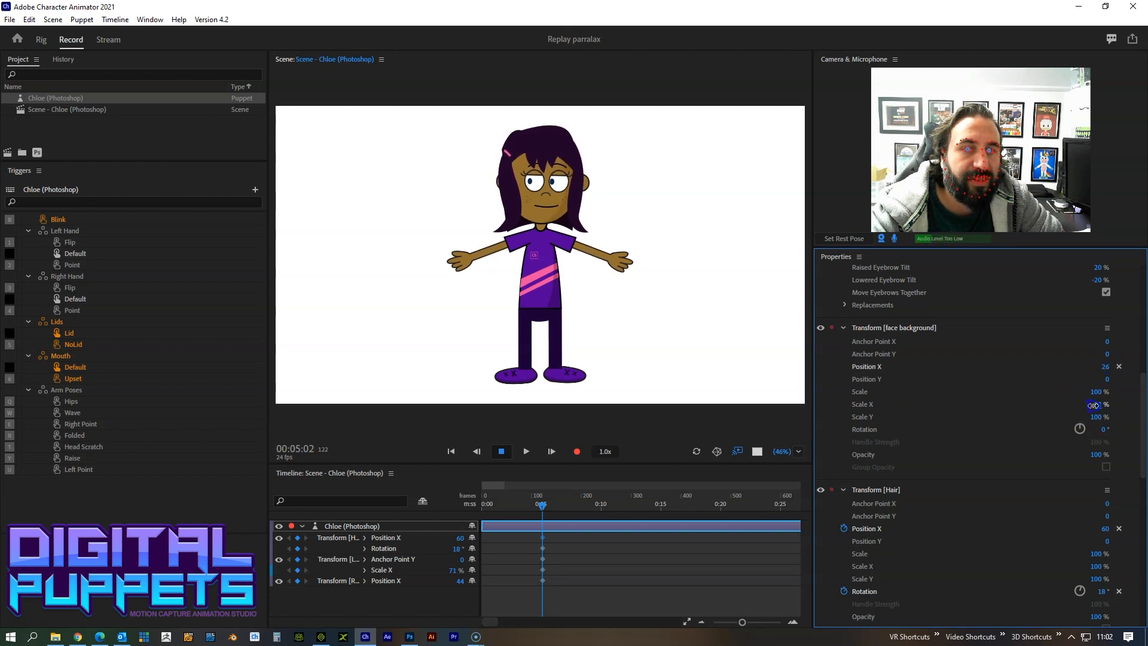
pyautogui.moveTo(1093, 405); pyautogui.dragTo(1088, 405)
pyautogui.moveTo(1104, 368); pyautogui.dragTo(1097, 368)
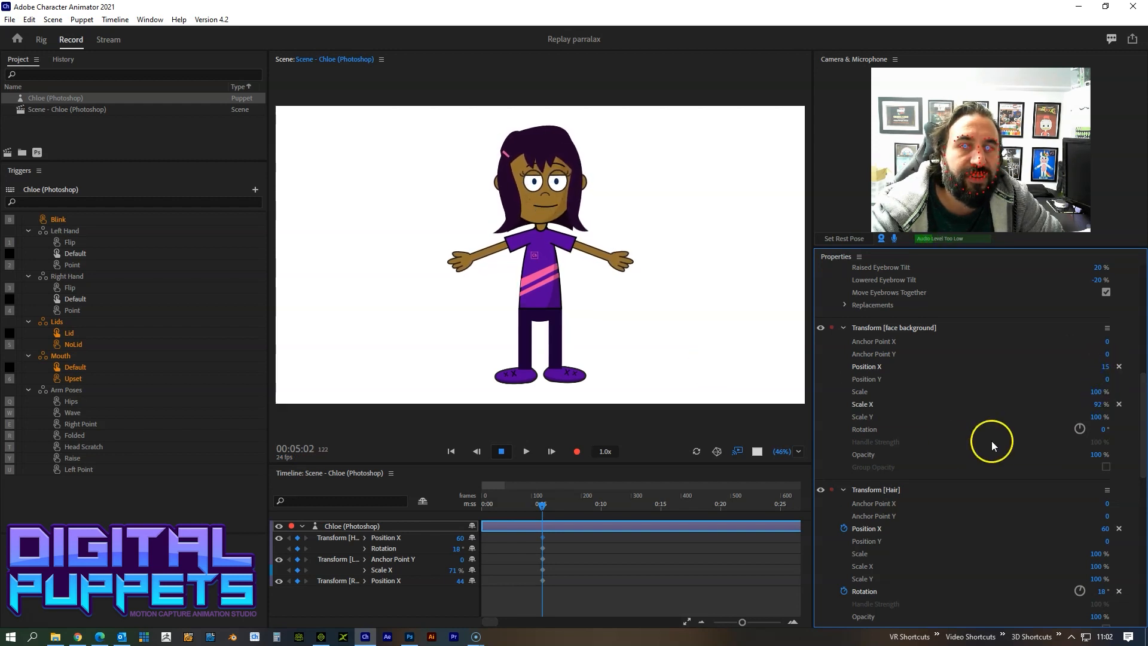
# - Shift the puppet's face sideways in the scene and add keyframes for the face background's Scale X and Position X
pyautogui.click(542, 189)
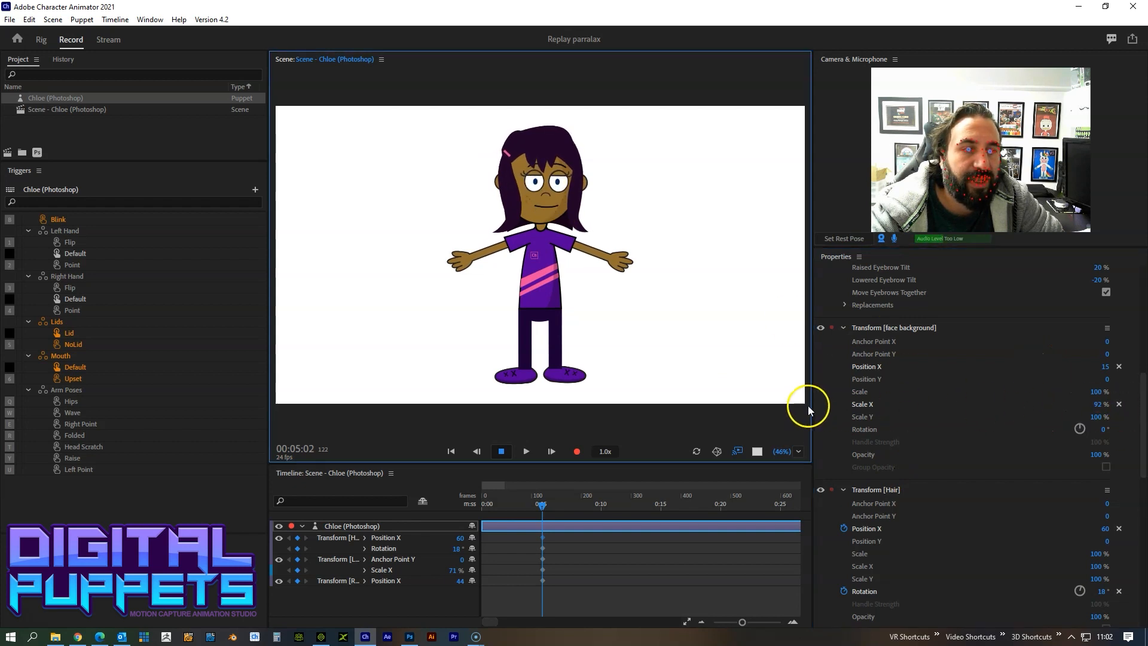
pyautogui.click(844, 404)
pyautogui.click(844, 367)
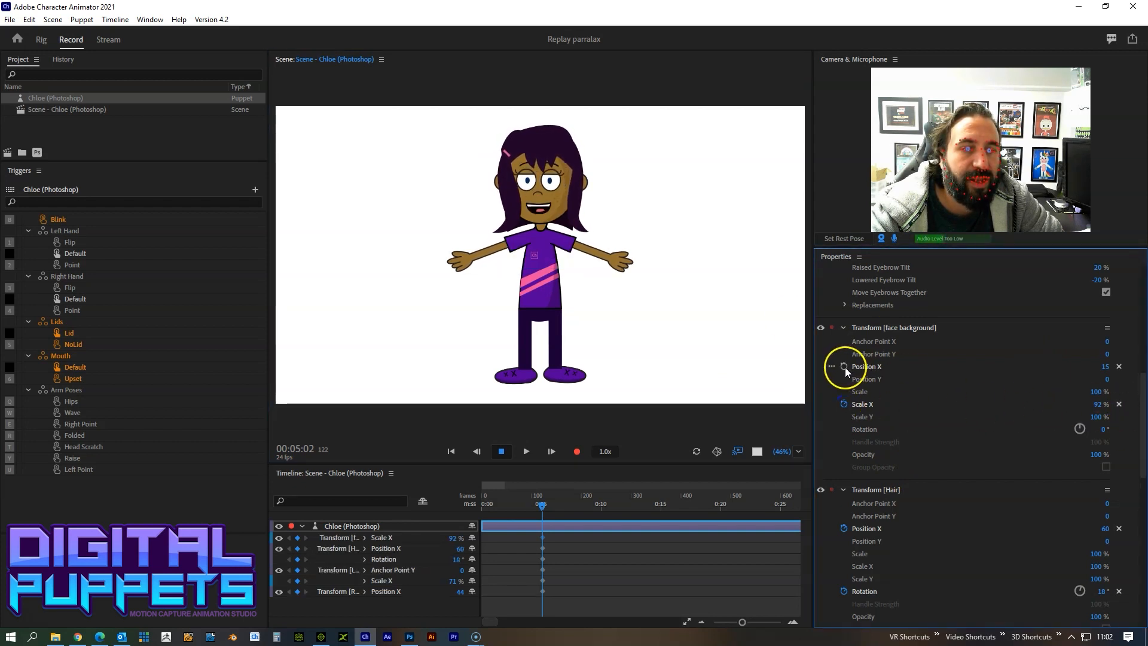
pyautogui.click(543, 194)
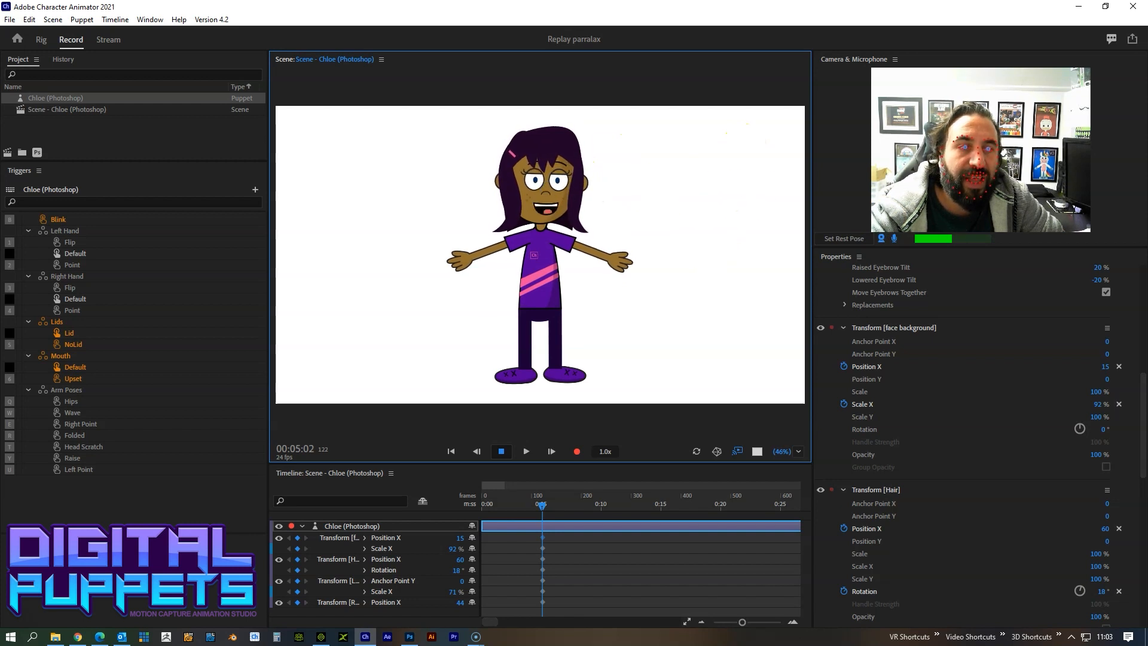
# - Expand the Eye Gaze behavior, arm its Mouse & Touch Input and disarm its Camera Input
pyautogui.moveTo(1144, 465); pyautogui.dragTo(1144, 354)
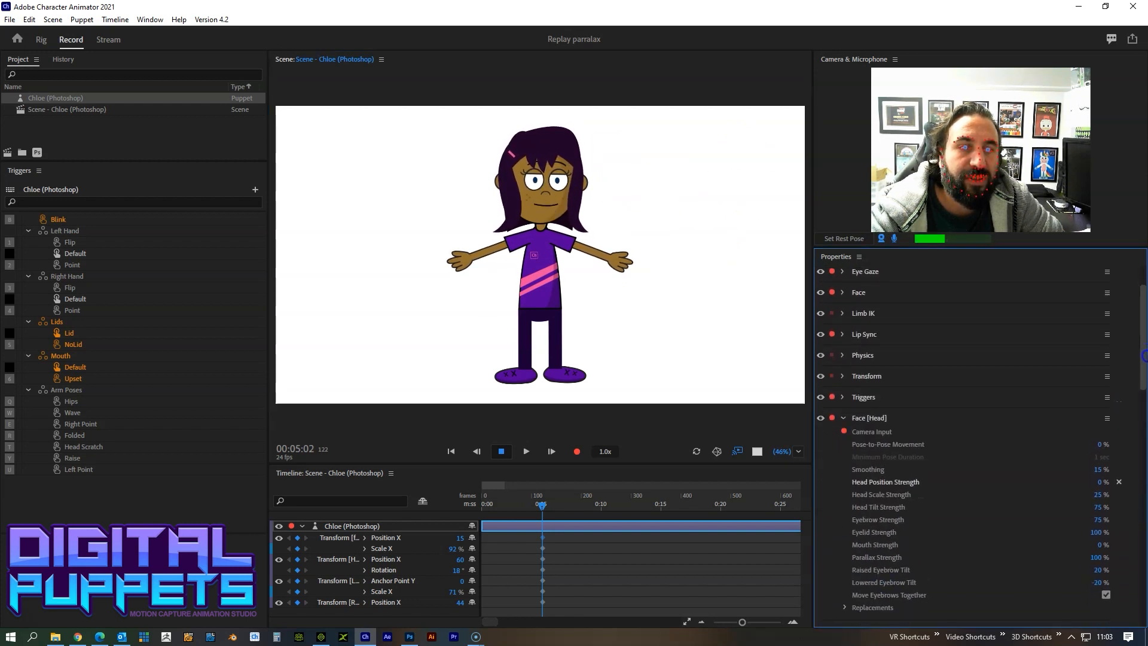
pyautogui.click(717, 242)
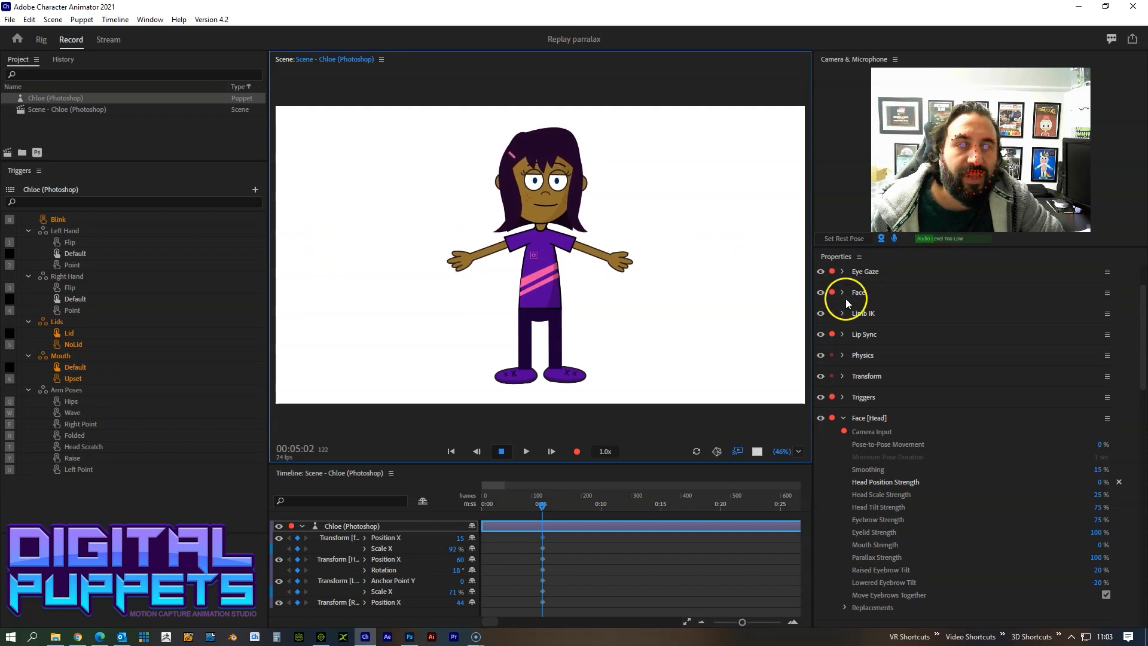
pyautogui.click(841, 272)
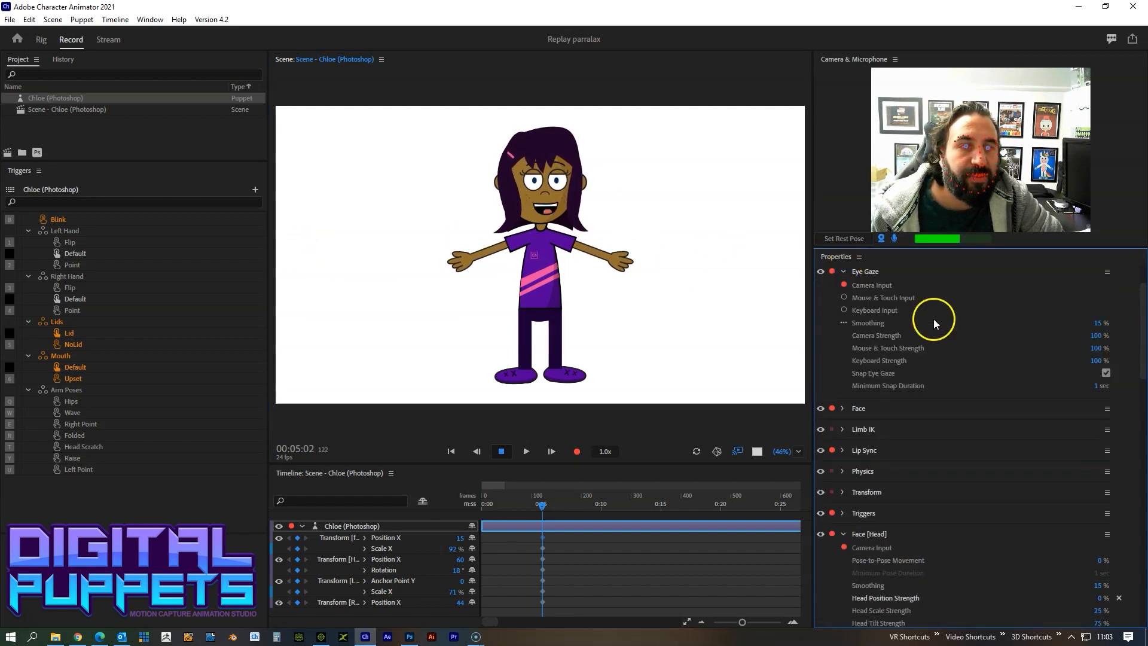
pyautogui.click(844, 297)
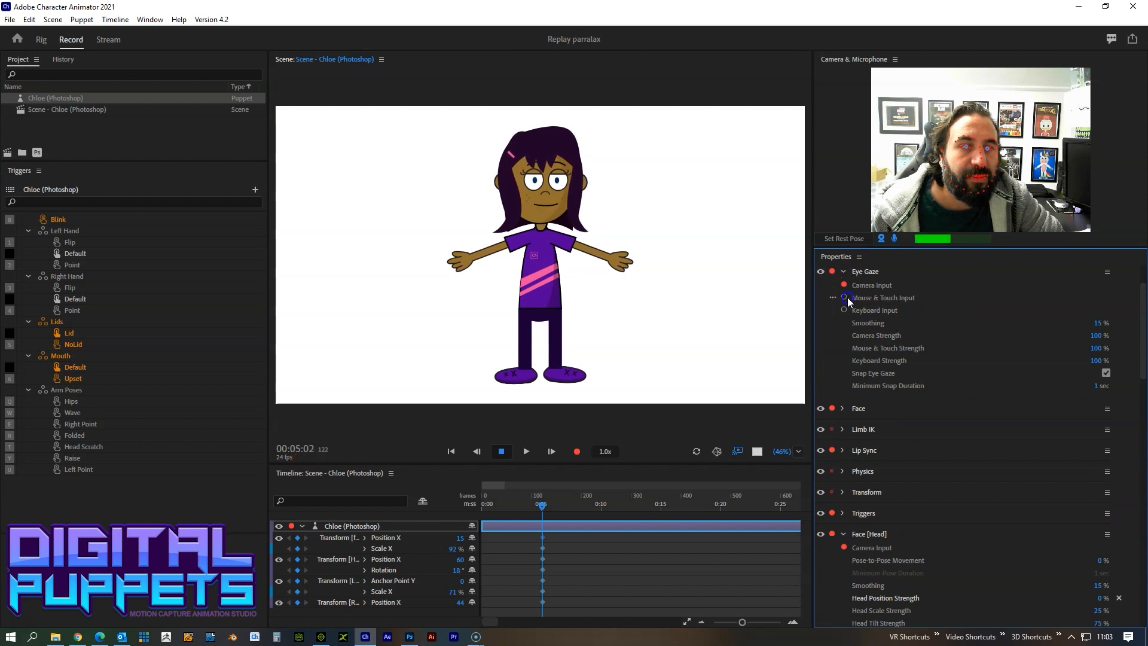
pyautogui.click(845, 285)
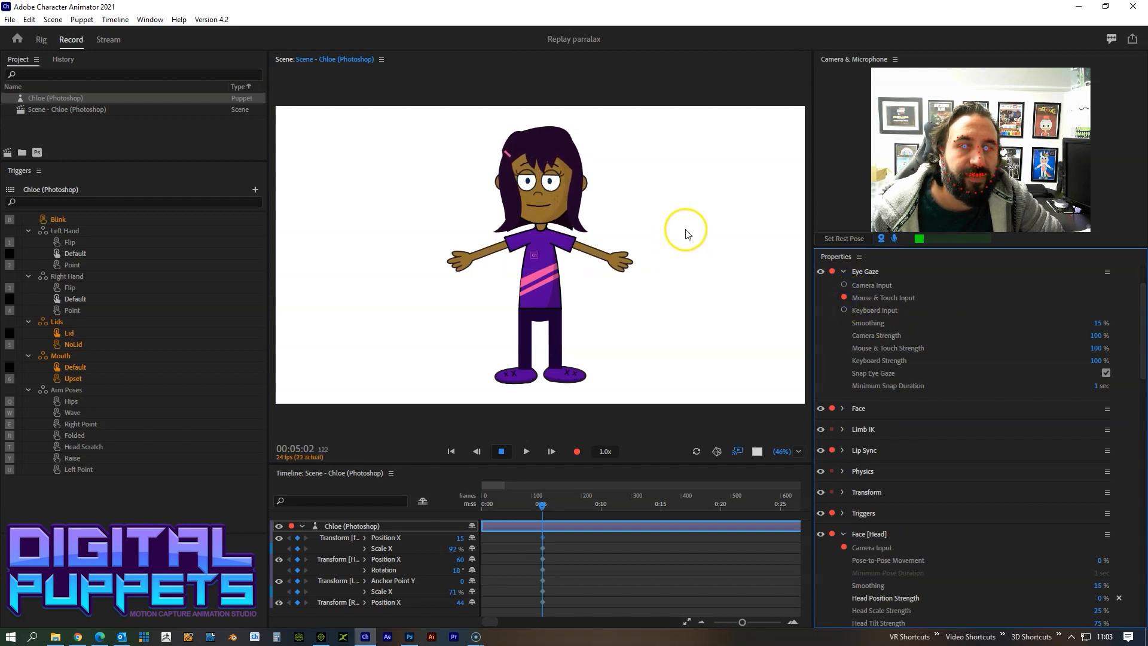
# - Pose the puppet's face, hair top and eye gaze towards one side and record a short take of the pose
pyautogui.click(548, 195)
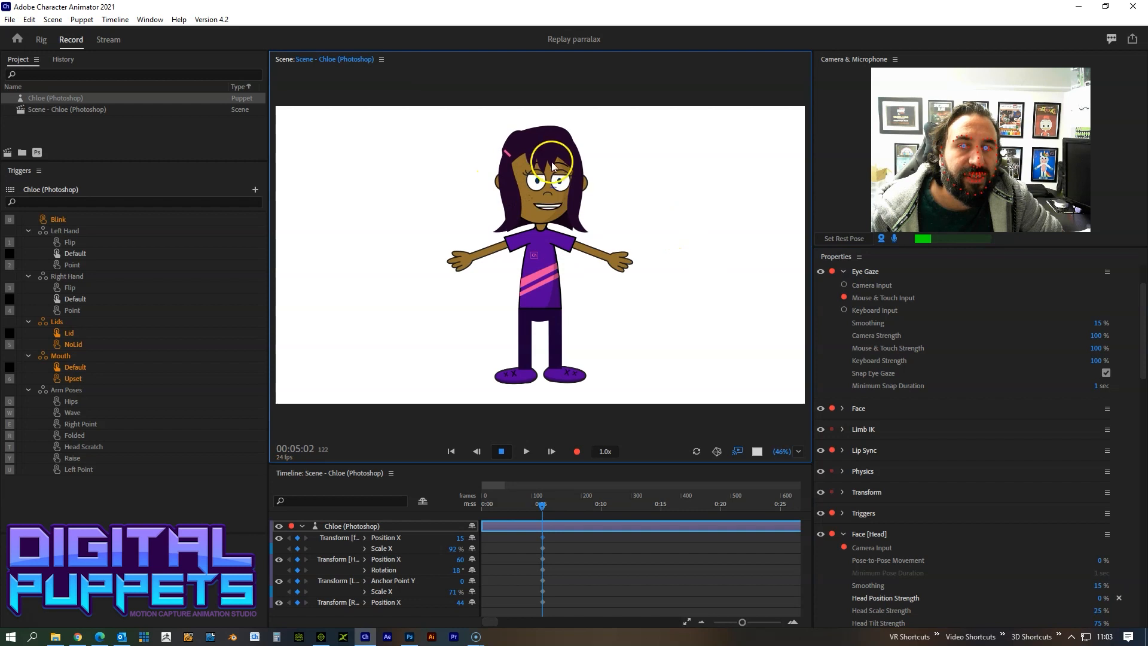
pyautogui.moveTo(534, 151); pyautogui.dragTo(771, 205)
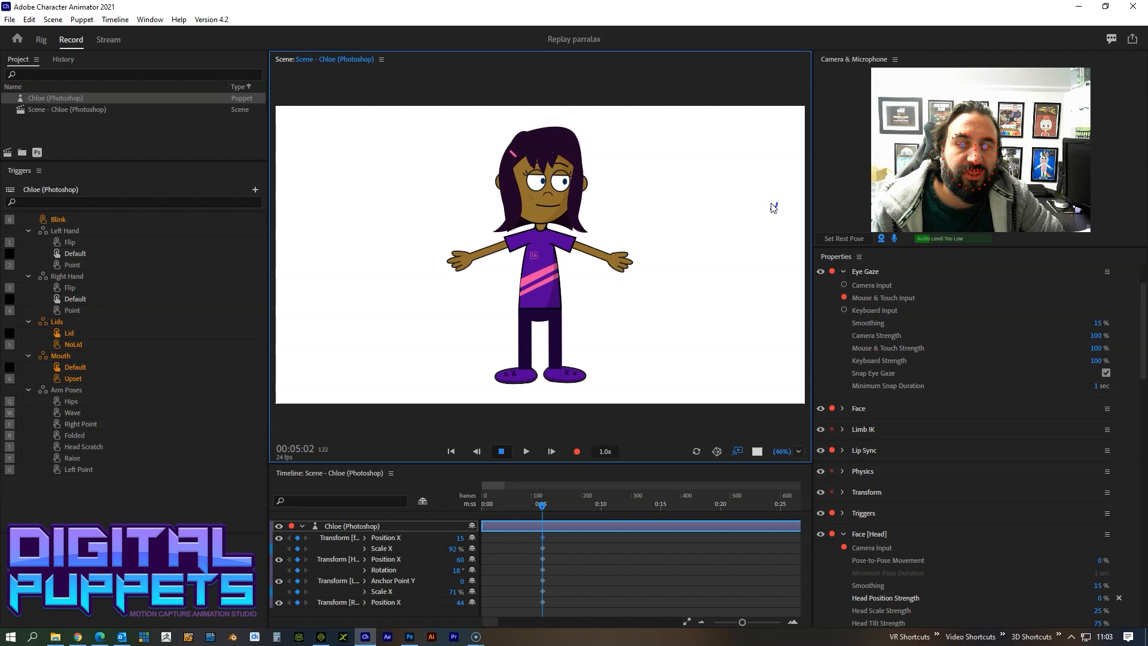
pyautogui.hotkey('ctrl', '7')
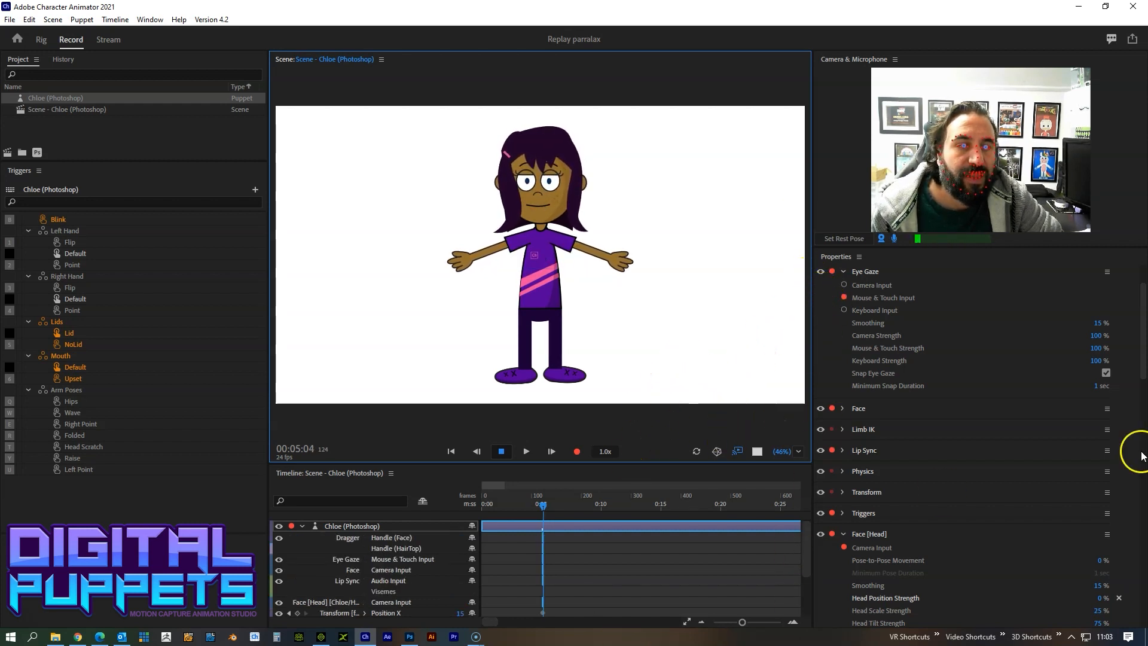
# - Extend the start of all recorded takes back to about frame 75 and stretch their blend-in to about frame 91
pyautogui.moveTo(1143, 335); pyautogui.dragTo(1143, 535)
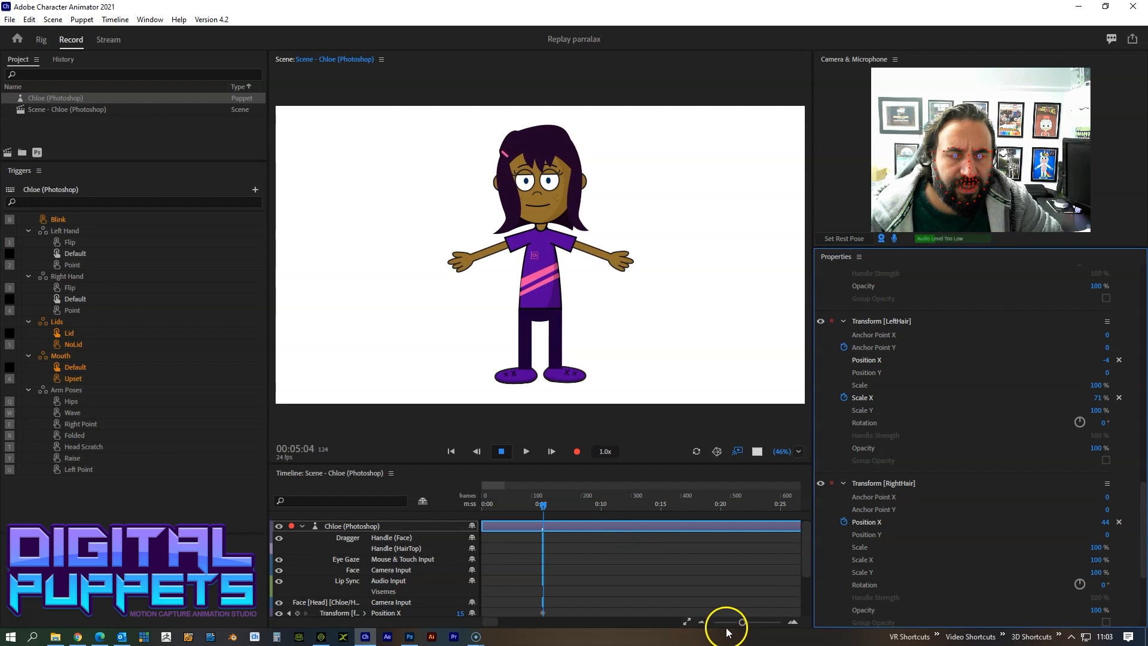
pyautogui.moveTo(804, 551); pyautogui.dragTo(807, 559)
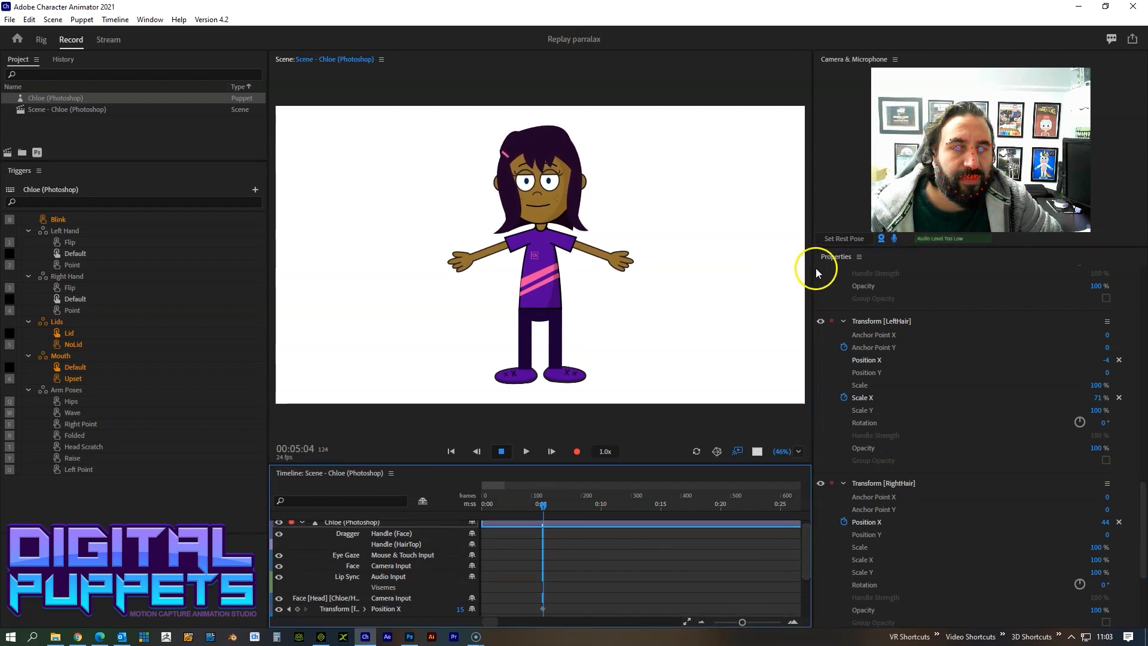
pyautogui.moveTo(814, 275); pyautogui.dragTo(977, 579)
pyautogui.moveTo(915, 621); pyautogui.dragTo(926, 623)
pyautogui.click(739, 544)
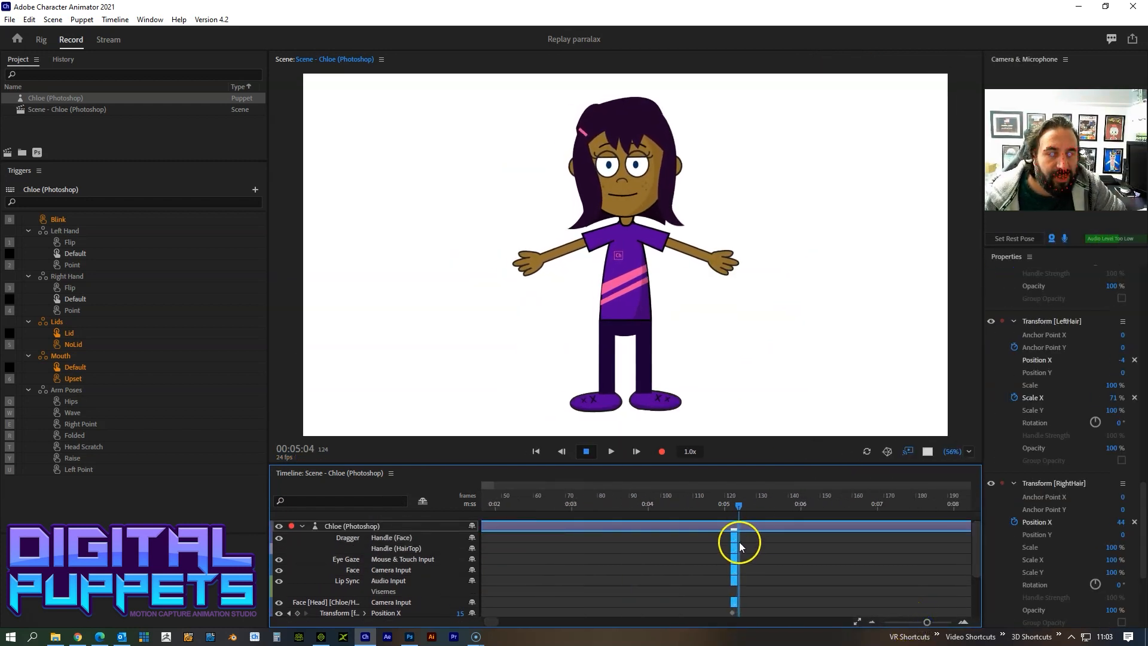
pyautogui.moveTo(733, 537); pyautogui.dragTo(608, 537)
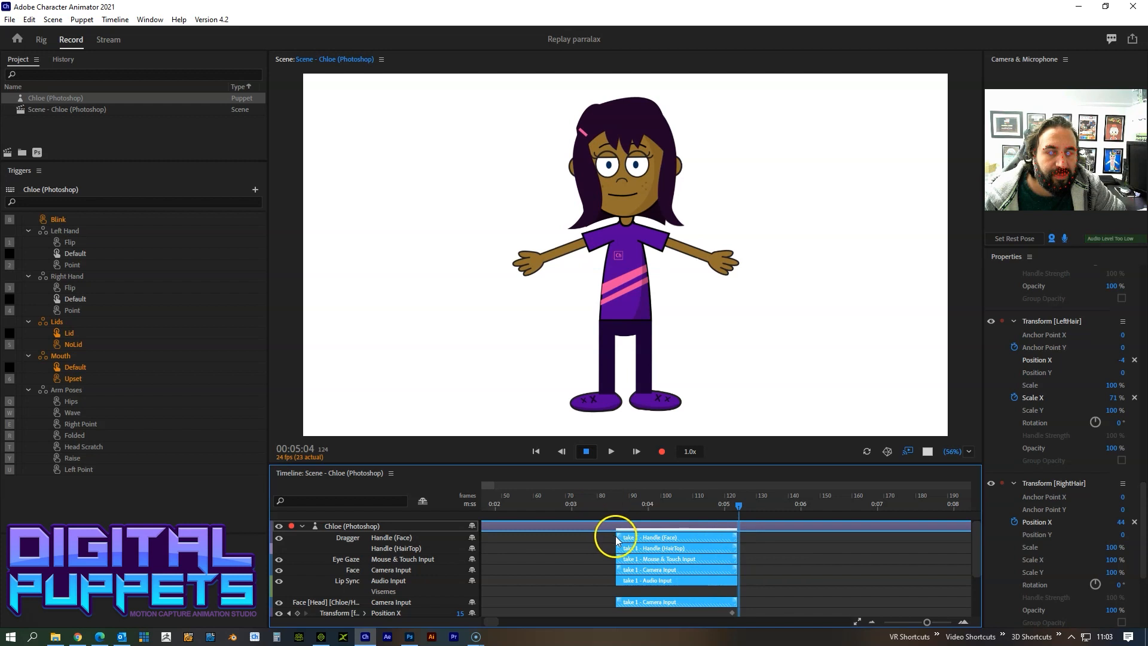
pyautogui.moveTo(616, 539); pyautogui.dragTo(587, 537)
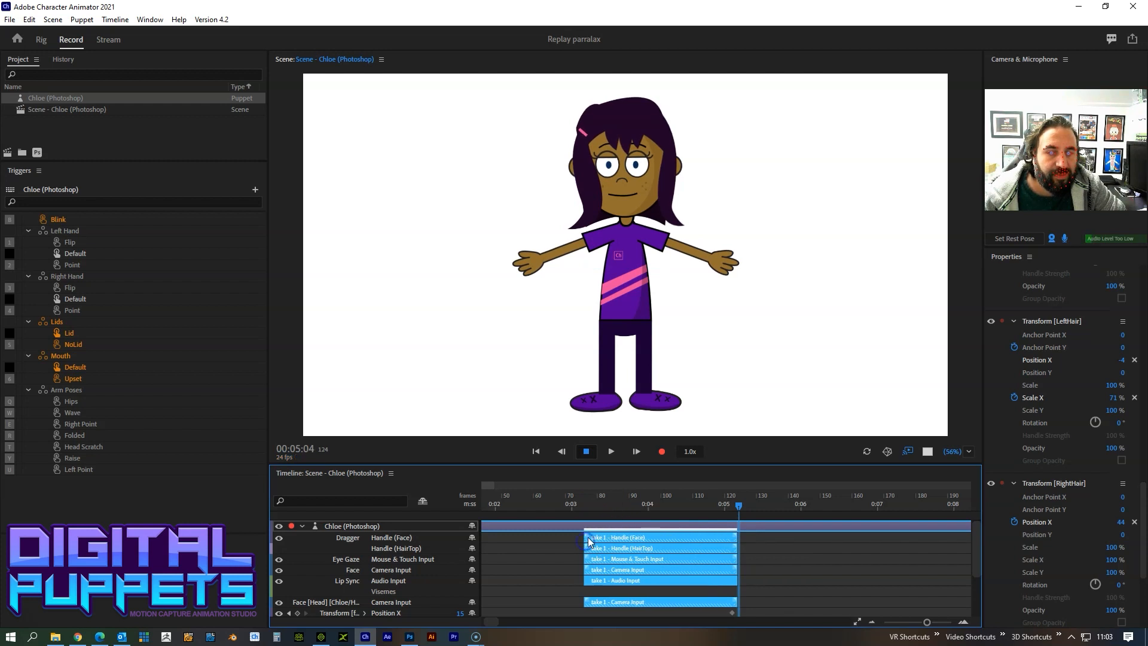
pyautogui.click(642, 536)
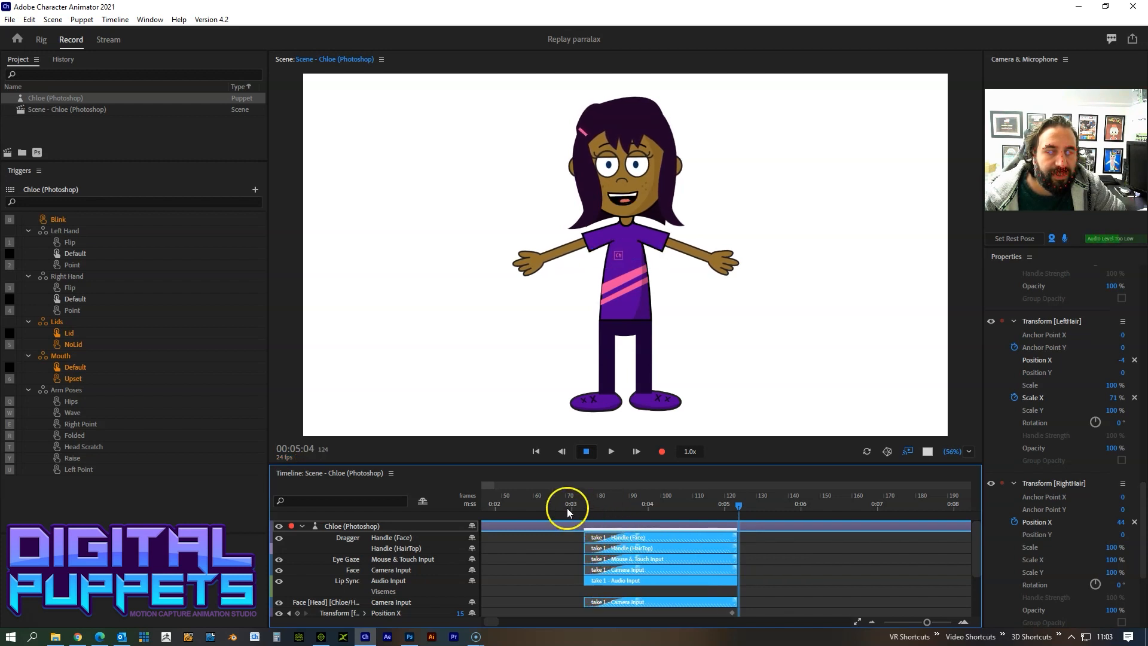
pyautogui.click(561, 495)
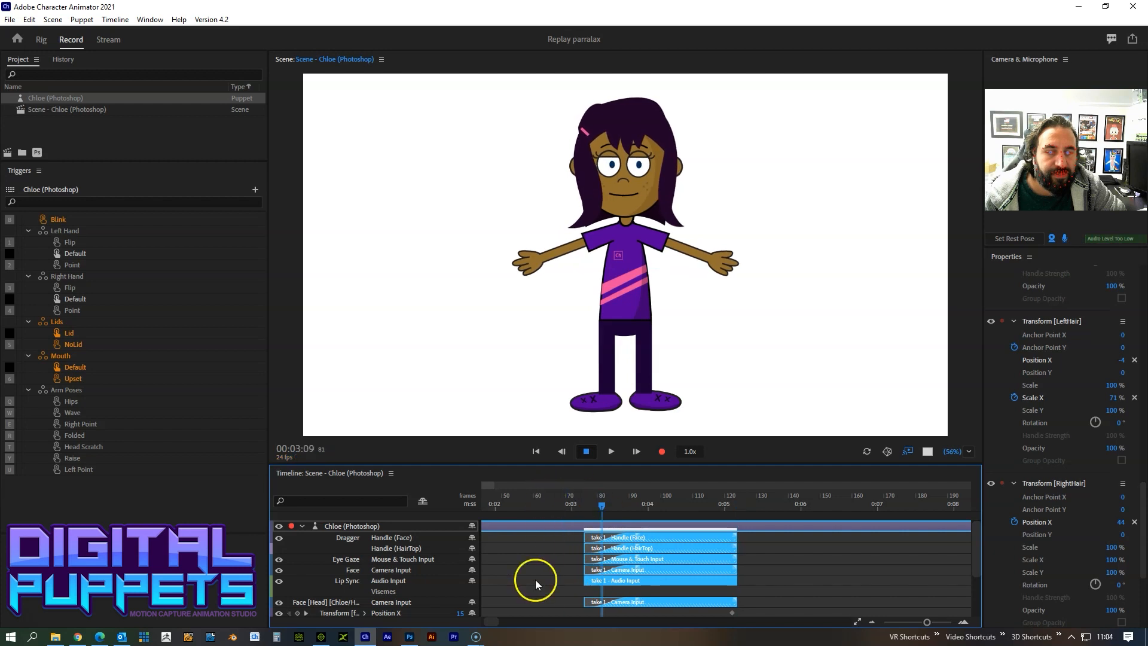
# - Delete the Lip Sync audio take and the Face camera input takes from the timeline
pyautogui.click(667, 589)
pyautogui.click(666, 579)
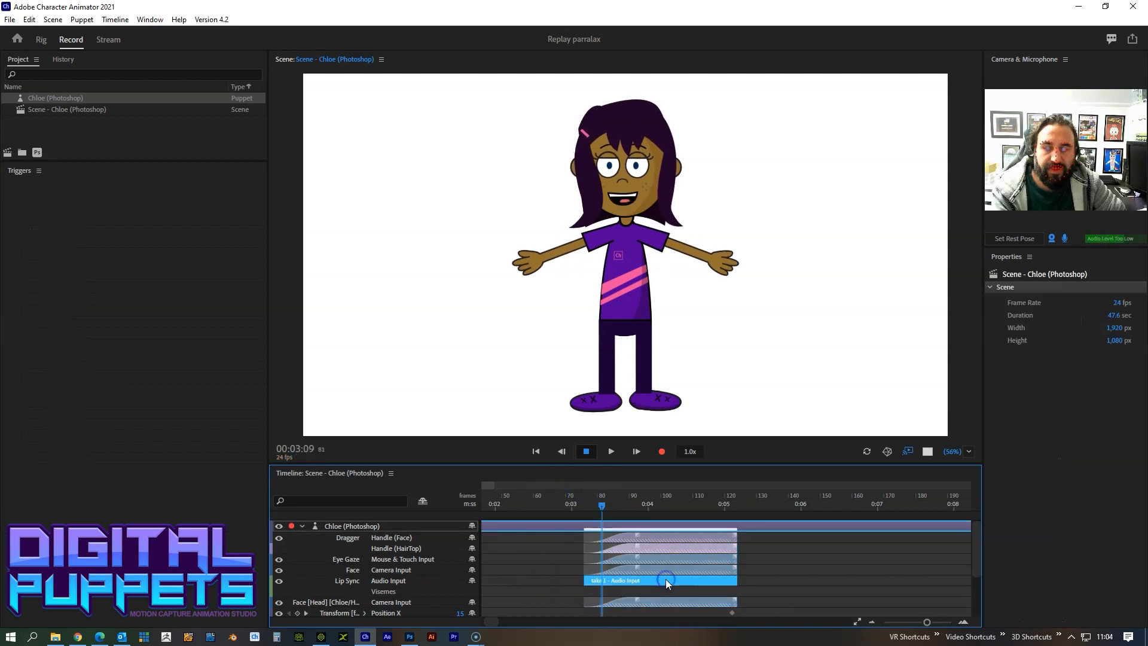
pyautogui.press('Delete')
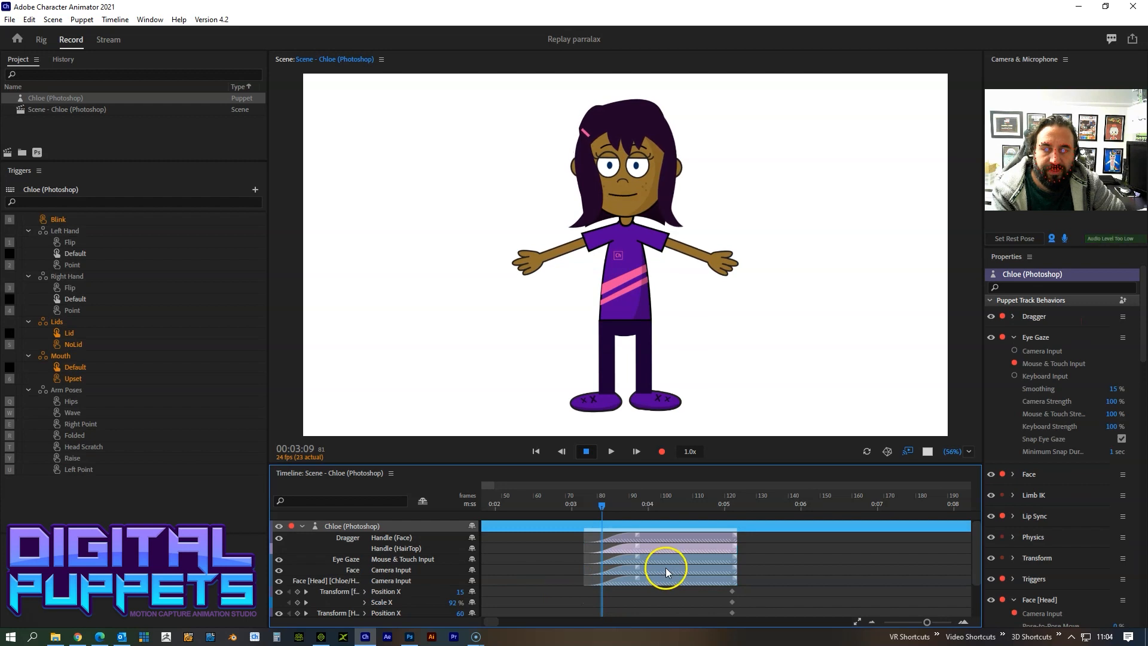
pyautogui.click(665, 568)
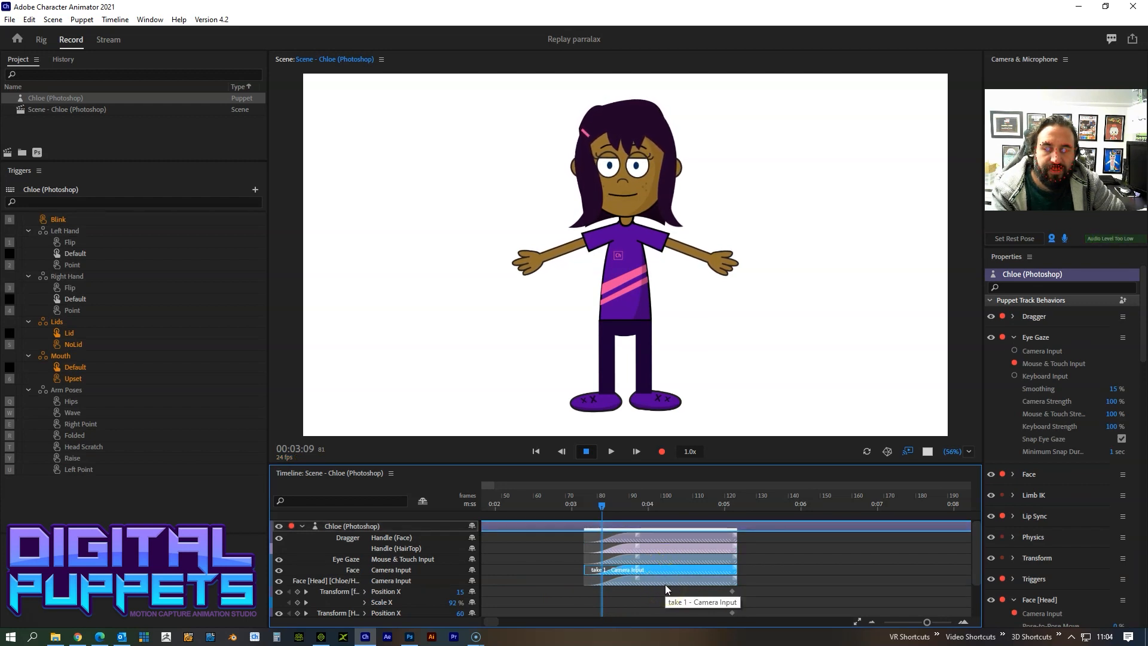
pyautogui.press('Delete')
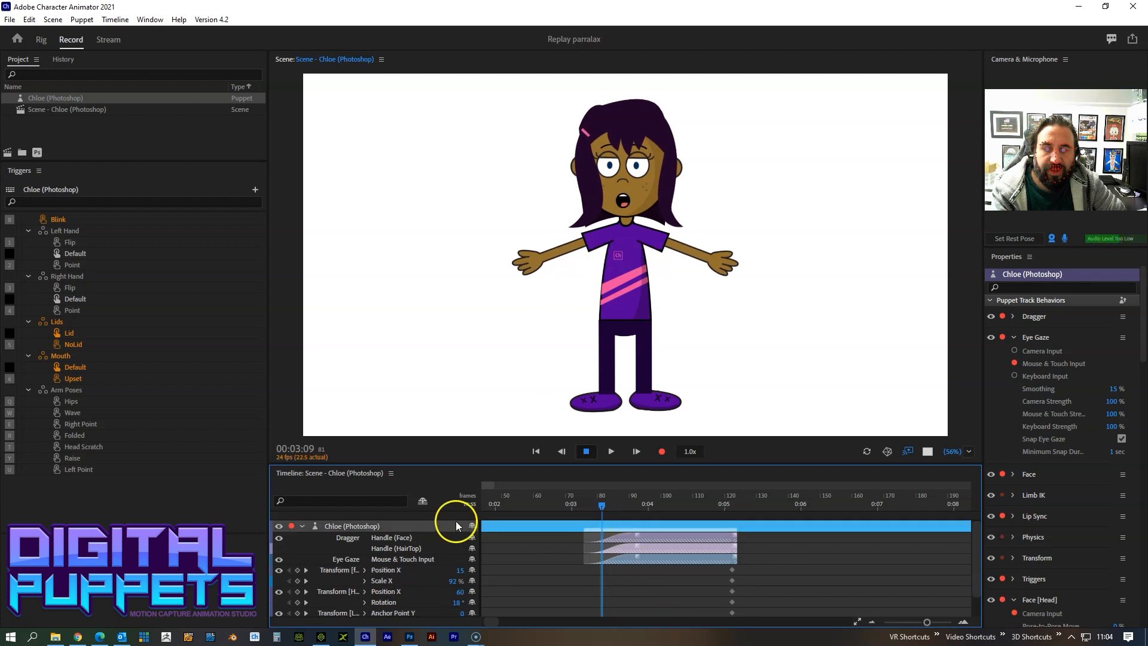
pyautogui.scroll(-1, 629, 591)
pyautogui.scroll(1, 614, 560)
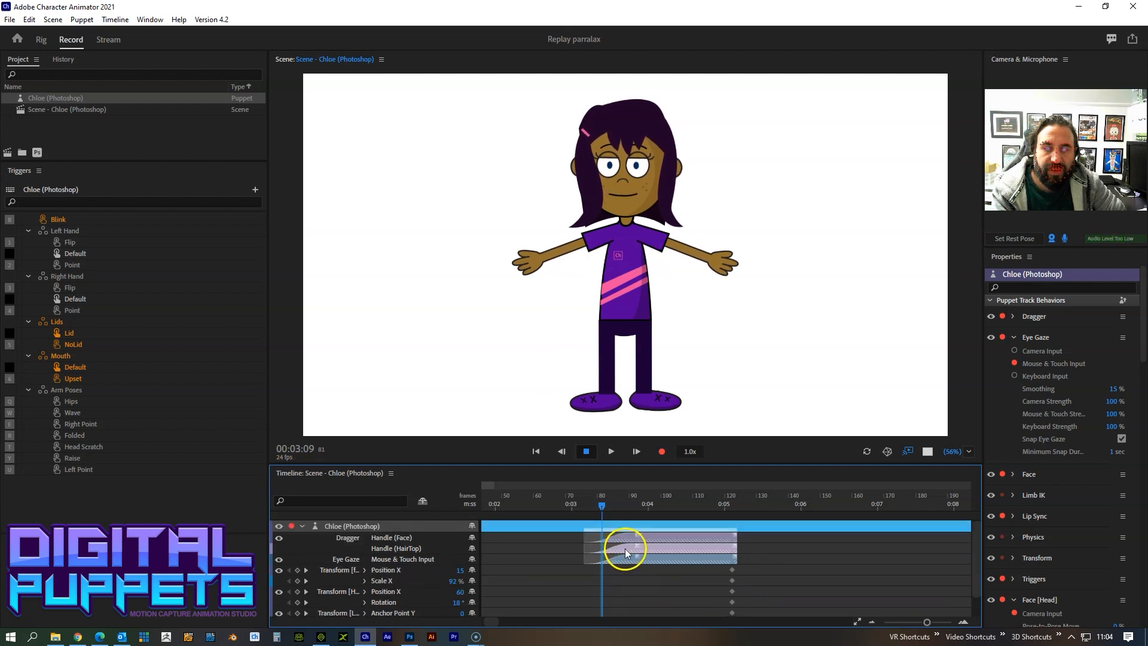
# - Move all the transform keyframes together to the end of the takes' blend-in, at about frame 91
pyautogui.click(654, 560)
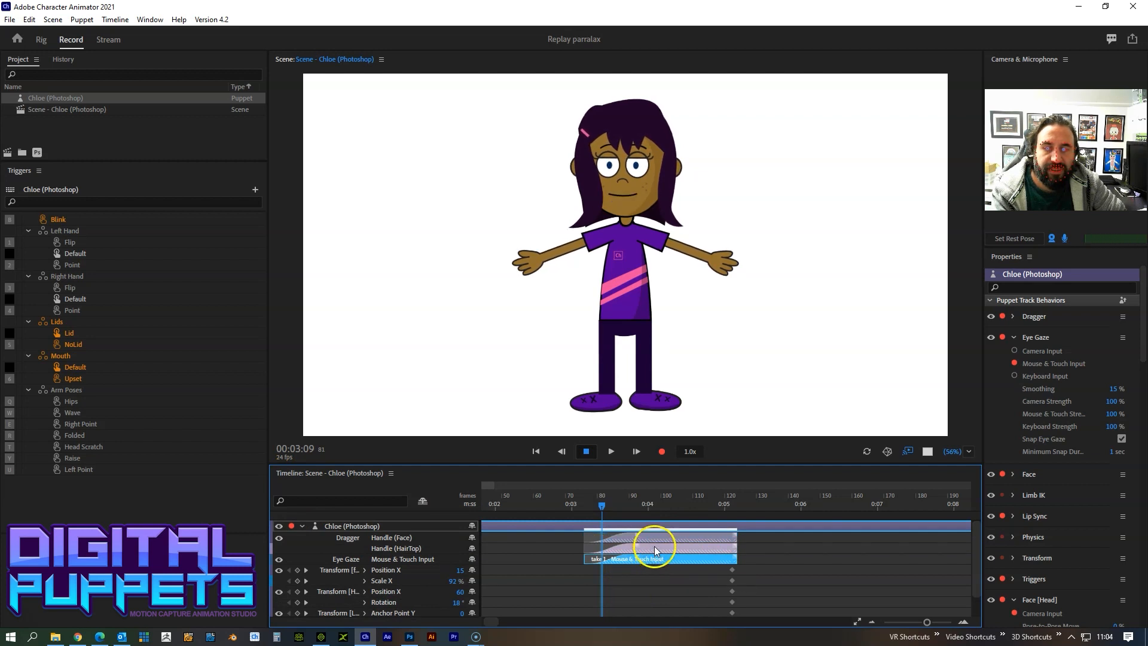
pyautogui.click(654, 548)
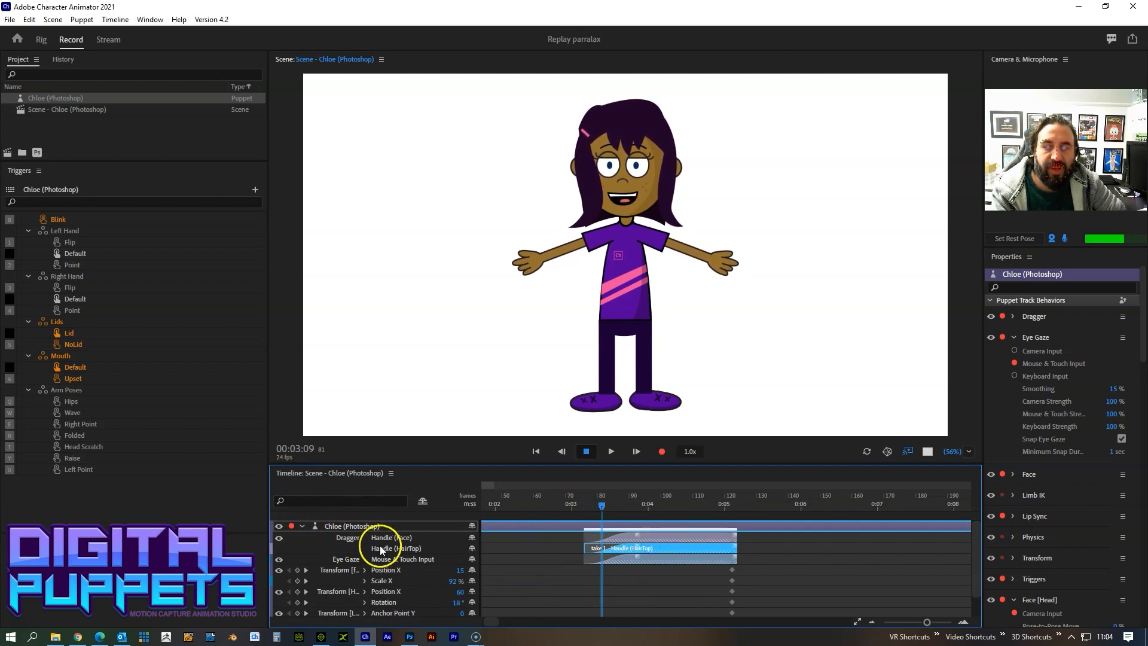
pyautogui.moveTo(594, 507)
pyautogui.mouseDown()
pyautogui.moveTo(513, 507)
pyautogui.moveTo(752, 513)
pyautogui.moveTo(587, 518)
pyautogui.mouseUp()
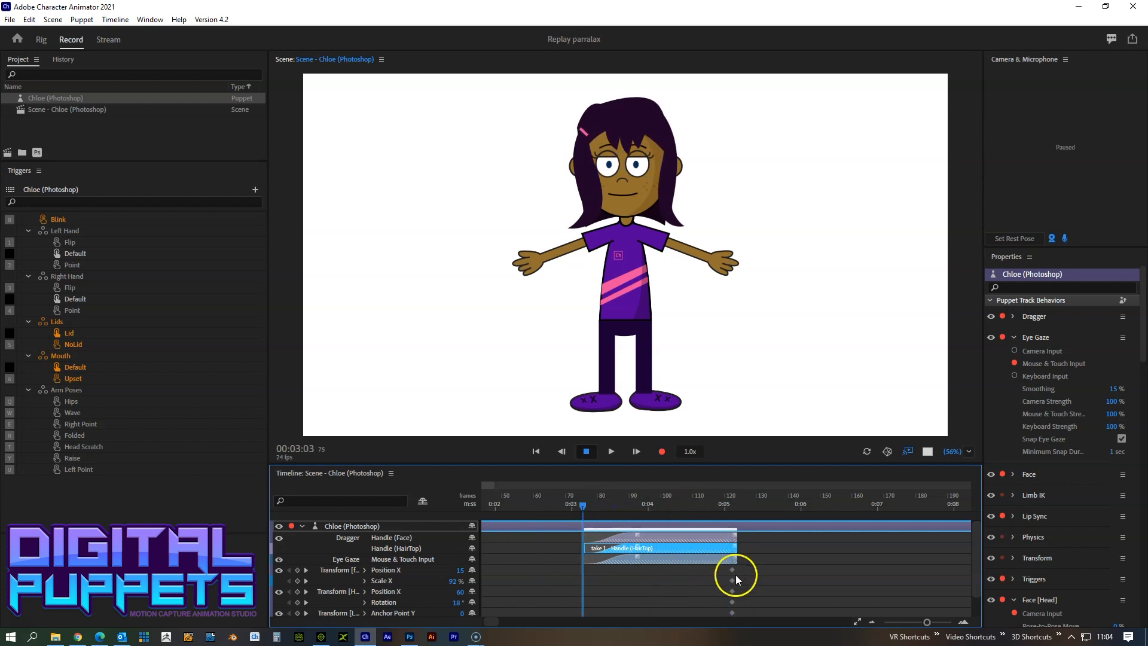
pyautogui.scroll(-2, 741, 572)
pyautogui.moveTo(749, 543); pyautogui.dragTo(703, 615)
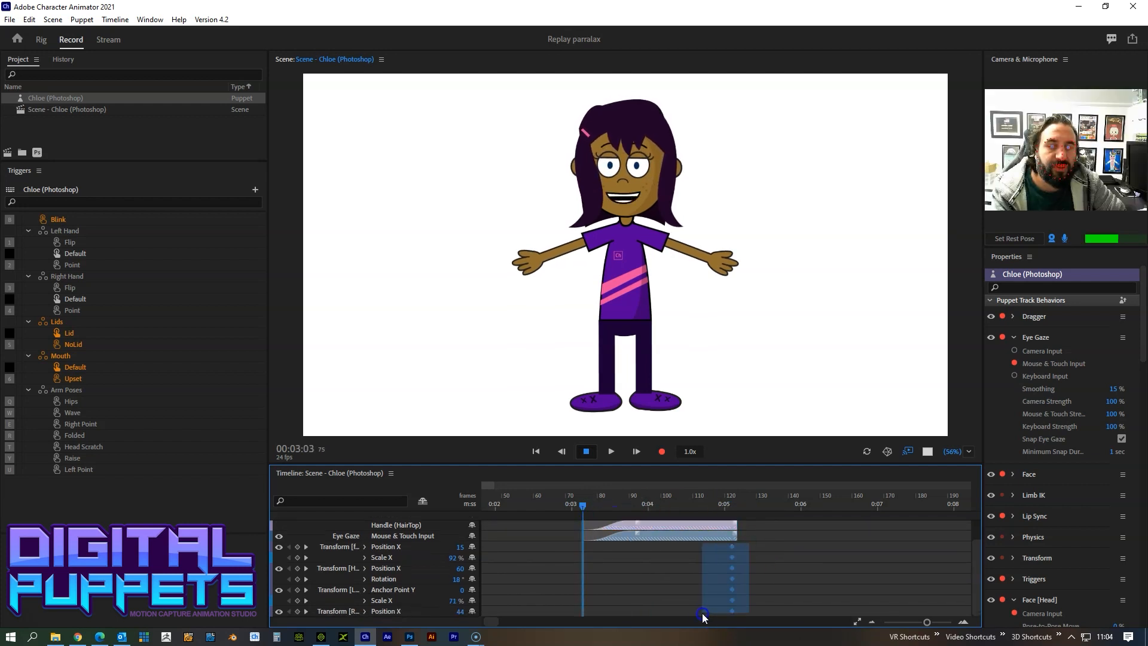
pyautogui.moveTo(731, 546); pyautogui.dragTo(635, 553)
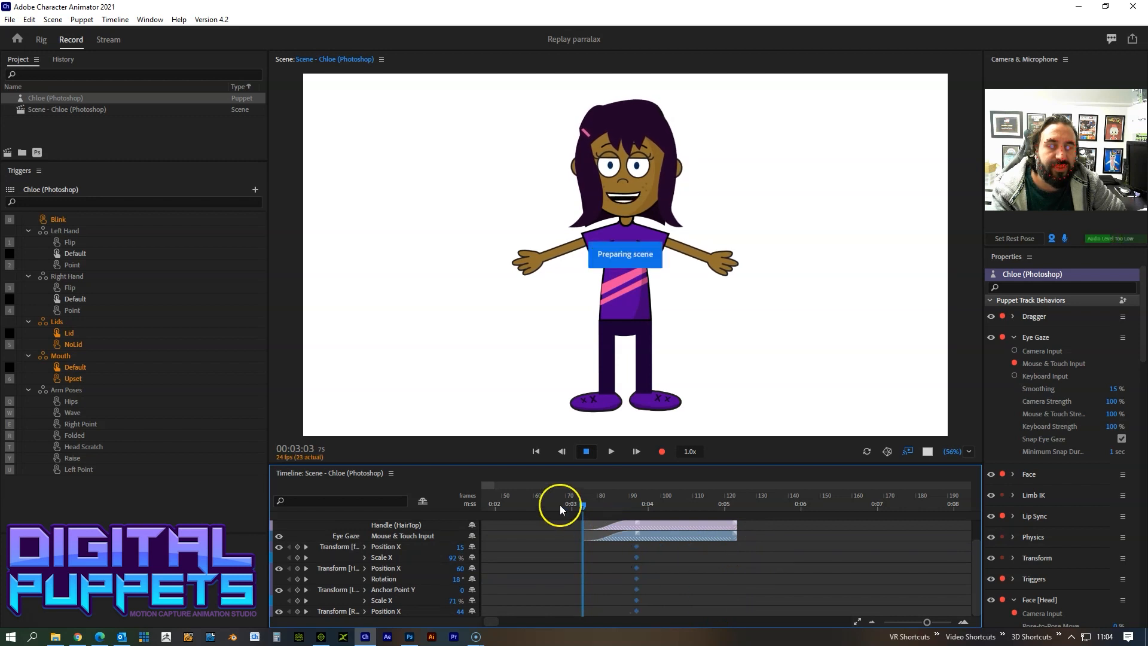
# - At 00:03:03, reset the RightHair transform's Position X and the LeftHair transform's Scale X and Position X
pyautogui.moveTo(580, 504); pyautogui.dragTo(583, 515)
pyautogui.moveTo(1143, 320); pyautogui.dragTo(1145, 543)
pyautogui.click(1134, 489)
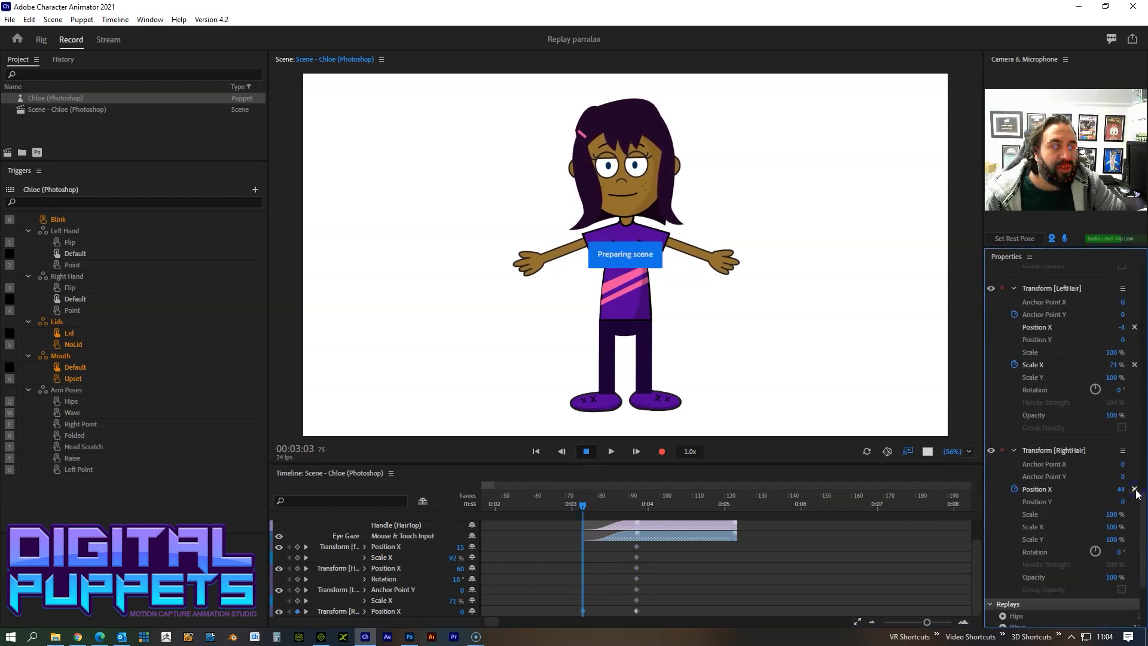
pyautogui.click(1134, 328)
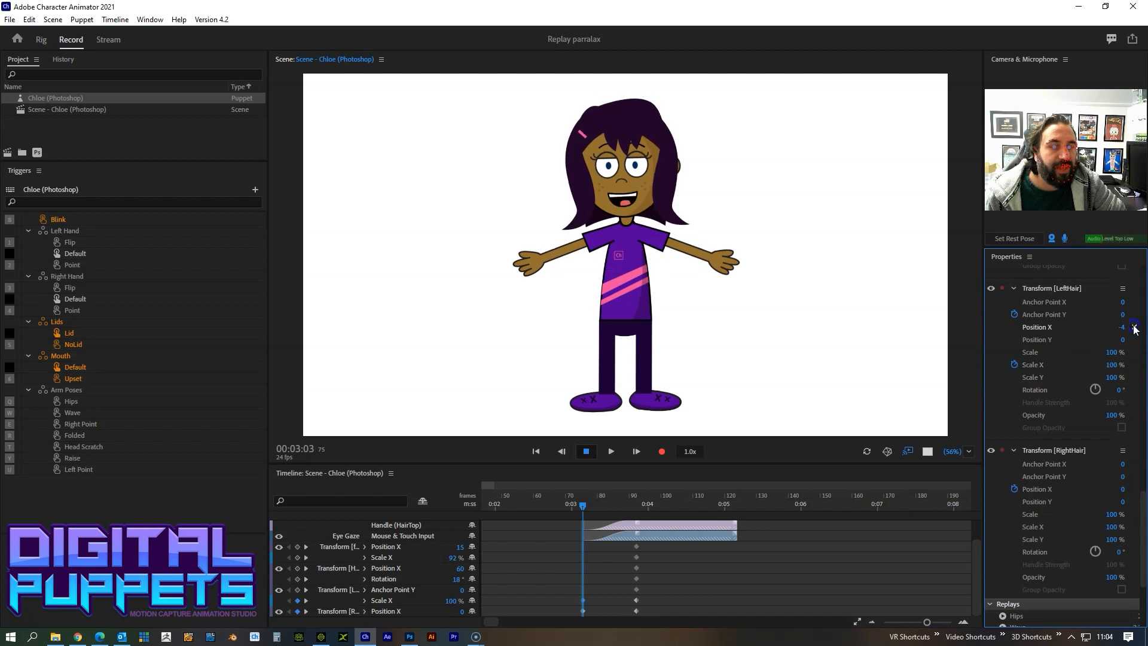
# - At 00:03:03, reset the Hair transform's Rotation and Position X and the face background transform's Scale X and Position X
pyautogui.moveTo(1142, 499); pyautogui.dragTo(1143, 459)
pyautogui.click(1134, 378)
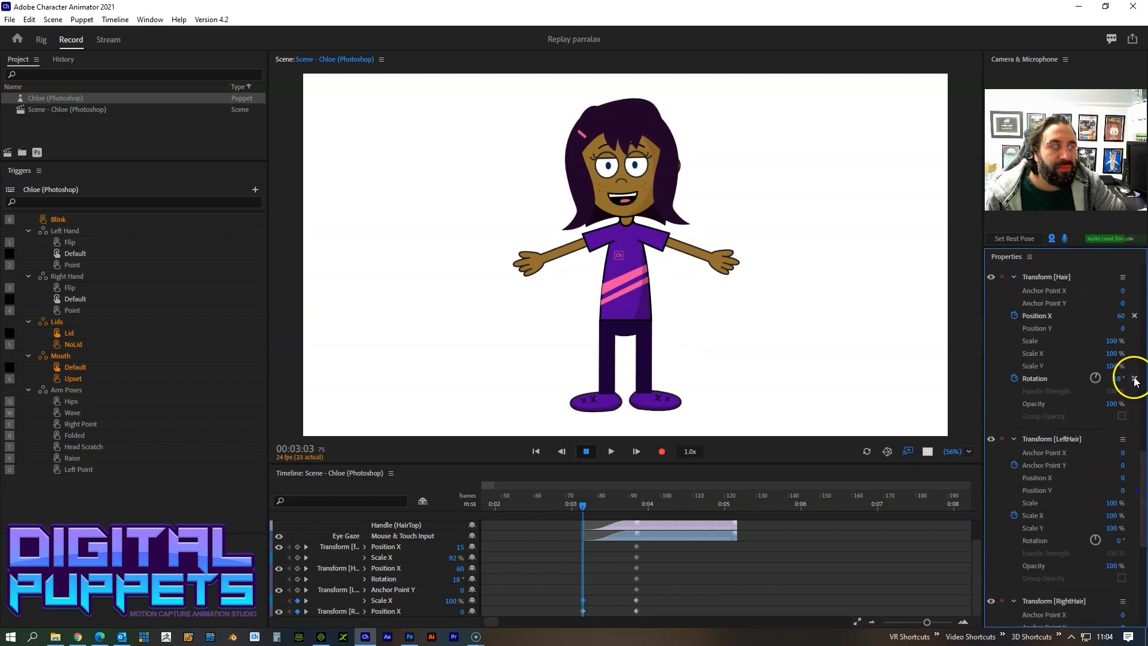
pyautogui.click(1134, 315)
pyautogui.moveTo(1141, 498); pyautogui.dragTo(1143, 411)
pyautogui.click(1134, 369)
pyautogui.click(1134, 330)
pyautogui.click(583, 523)
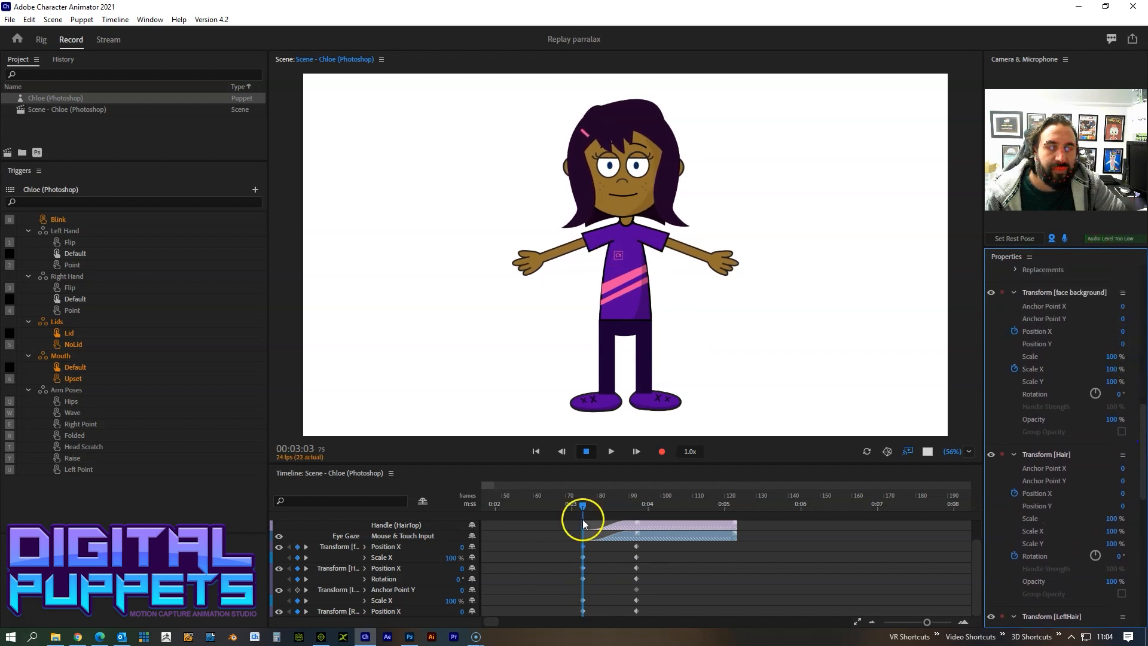
# - Reset Head Position Strength to 100% in the Head's Face behavior
pyautogui.moveTo(1140, 500); pyautogui.dragTo(1143, 409)
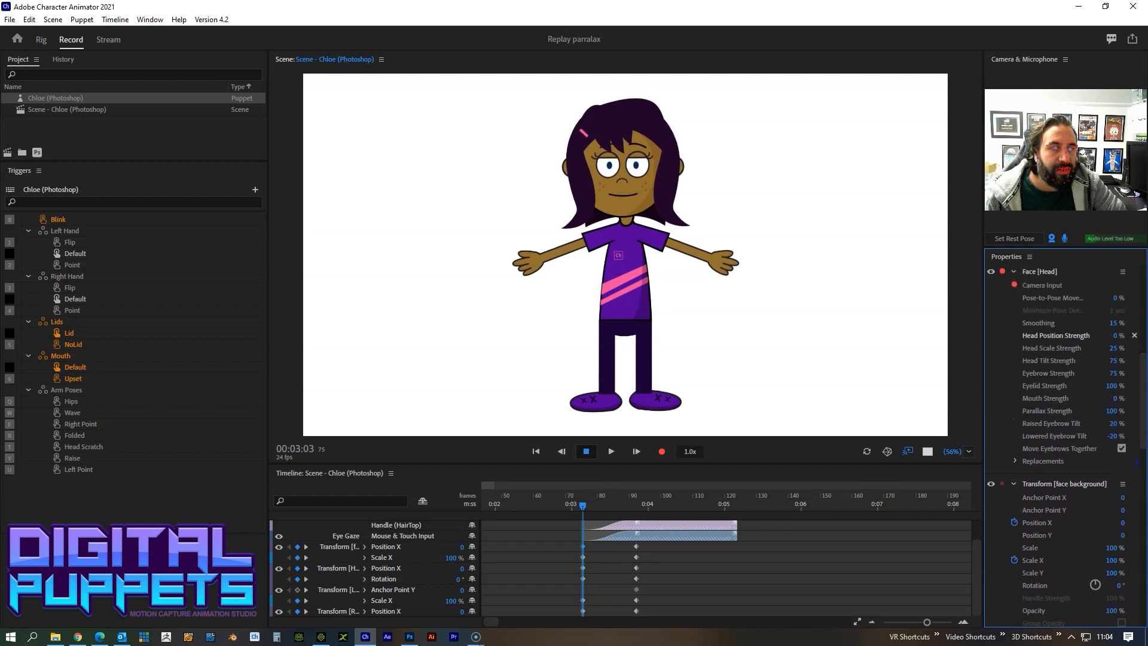
pyautogui.click(1134, 335)
pyautogui.moveTo(585, 505)
pyautogui.mouseDown()
pyautogui.moveTo(629, 504)
pyautogui.moveTo(572, 512)
pyautogui.moveTo(656, 505)
pyautogui.moveTo(557, 509)
pyautogui.moveTo(659, 508)
pyautogui.moveTo(580, 512)
pyautogui.mouseUp()
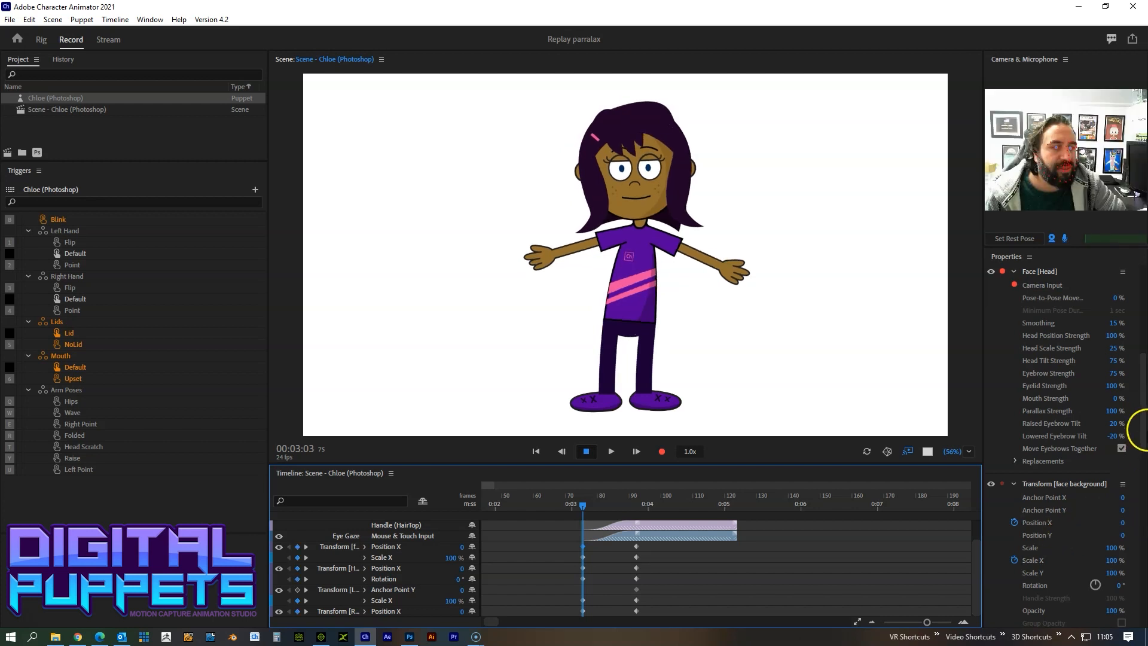
pyautogui.click(1143, 345)
pyautogui.moveTo(1144, 342); pyautogui.dragTo(1146, 405)
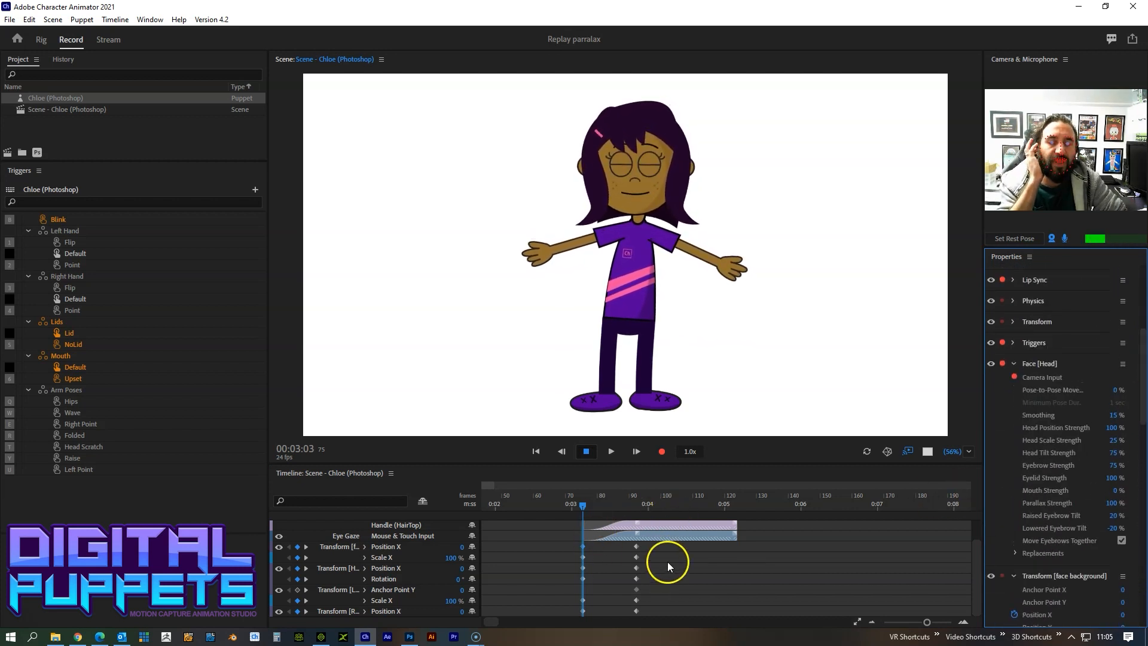
# - Select all face background and hair transform keyframes and create takes from them
pyautogui.moveTo(656, 614); pyautogui.dragTo(605, 607)
pyautogui.click(577, 589)
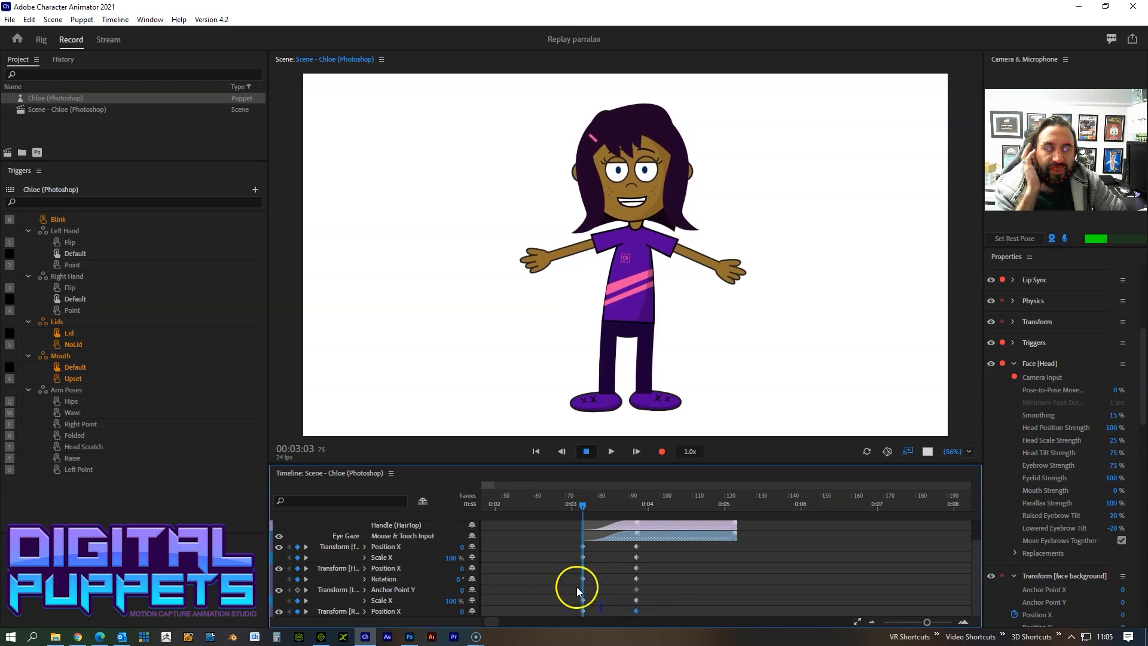
pyautogui.click(637, 590)
pyautogui.moveTo(660, 612); pyautogui.dragTo(579, 550)
pyautogui.rightClick(580, 548)
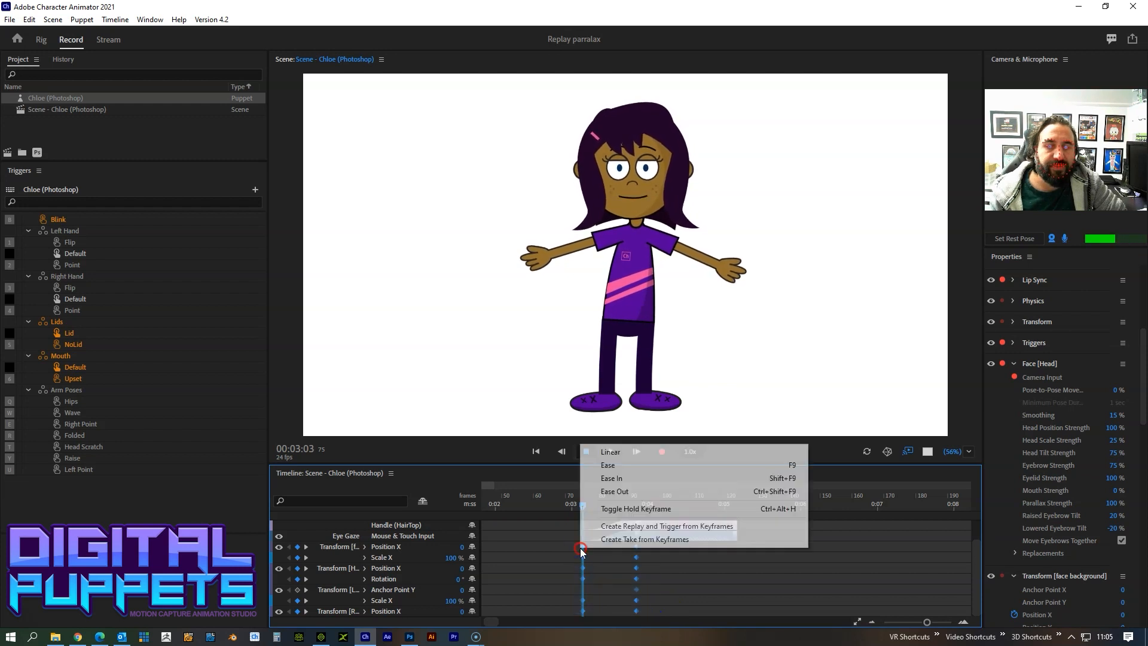
pyautogui.click(636, 539)
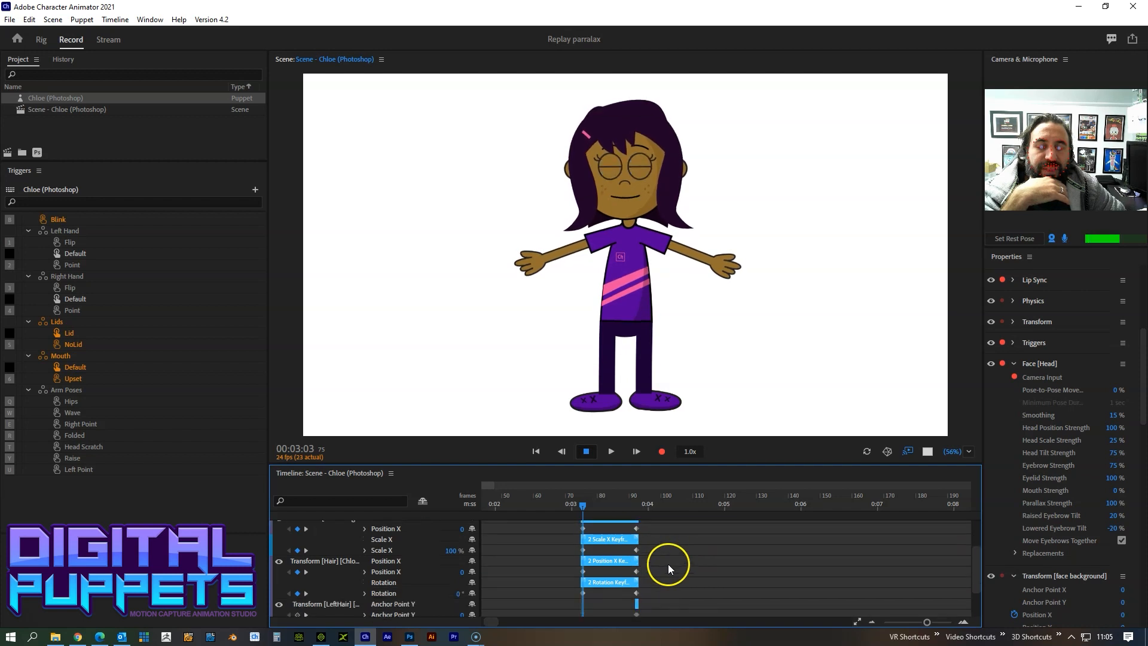
# - Delete the leftover original keyframes of the face background and Hair transforms, plus the LeftHair Anchor Point Y keyframe, keeping their takes
pyautogui.click(653, 538)
pyautogui.moveTo(652, 537); pyautogui.dragTo(537, 542)
pyautogui.click(640, 570)
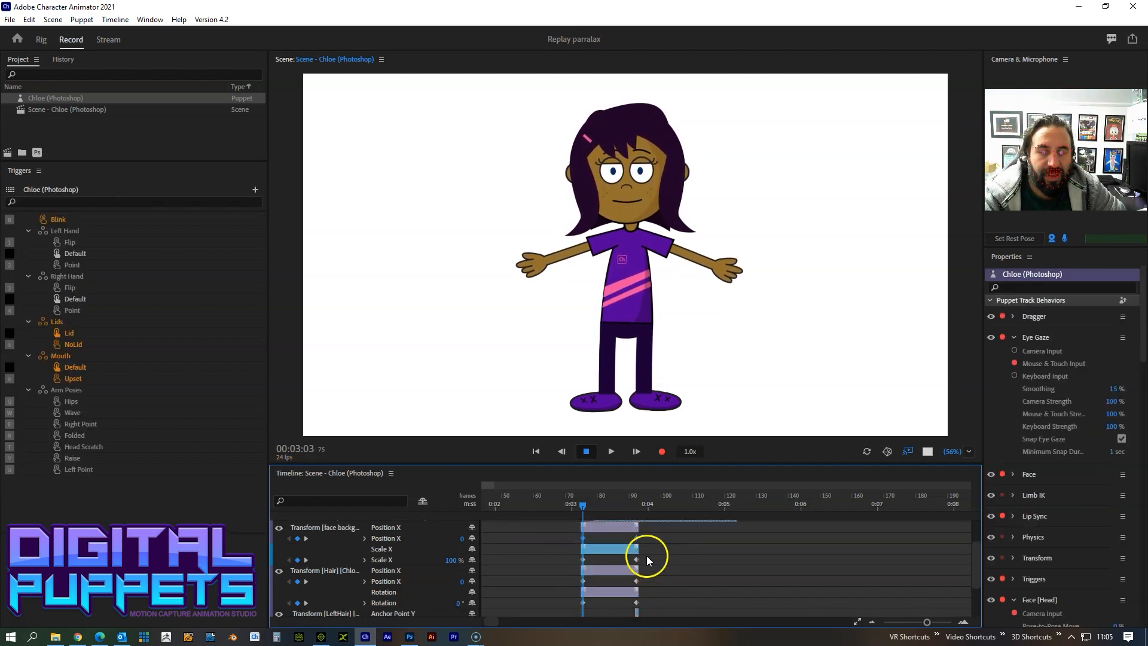
pyautogui.click(655, 548)
pyautogui.moveTo(654, 546); pyautogui.dragTo(558, 547)
pyautogui.press('Delete')
pyautogui.moveTo(643, 557); pyautogui.dragTo(569, 563)
pyautogui.press('Delete')
pyautogui.moveTo(652, 575); pyautogui.dragTo(562, 588)
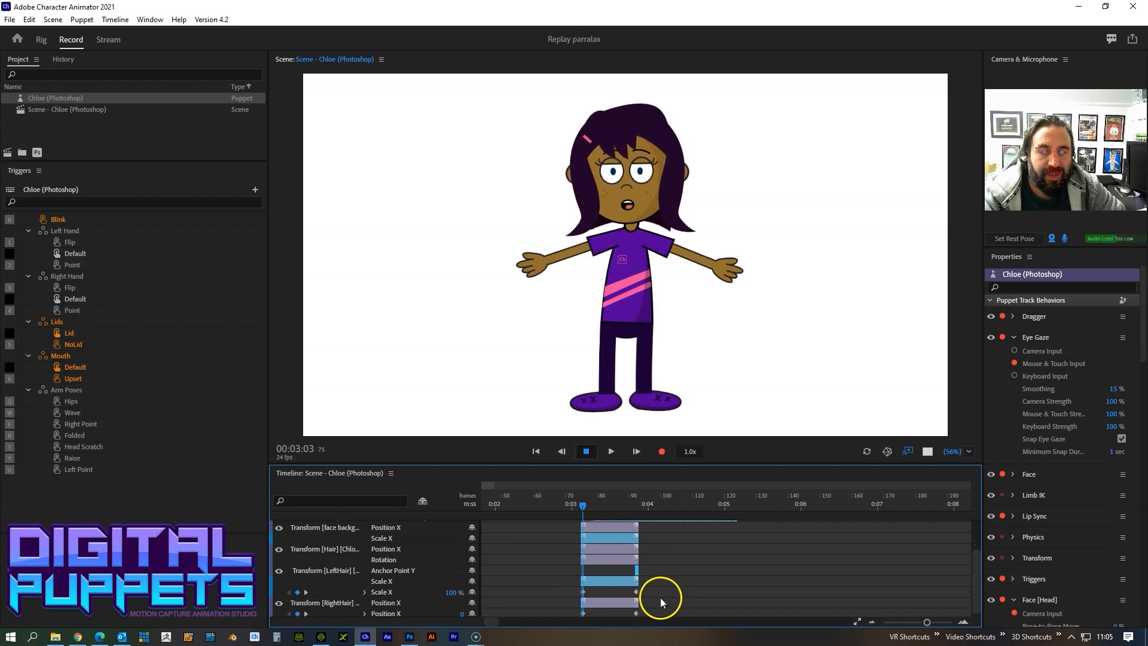
pyautogui.press('Delete')
# - Delete the LeftHair transform's Anchor Point Y take
pyautogui.click(638, 565)
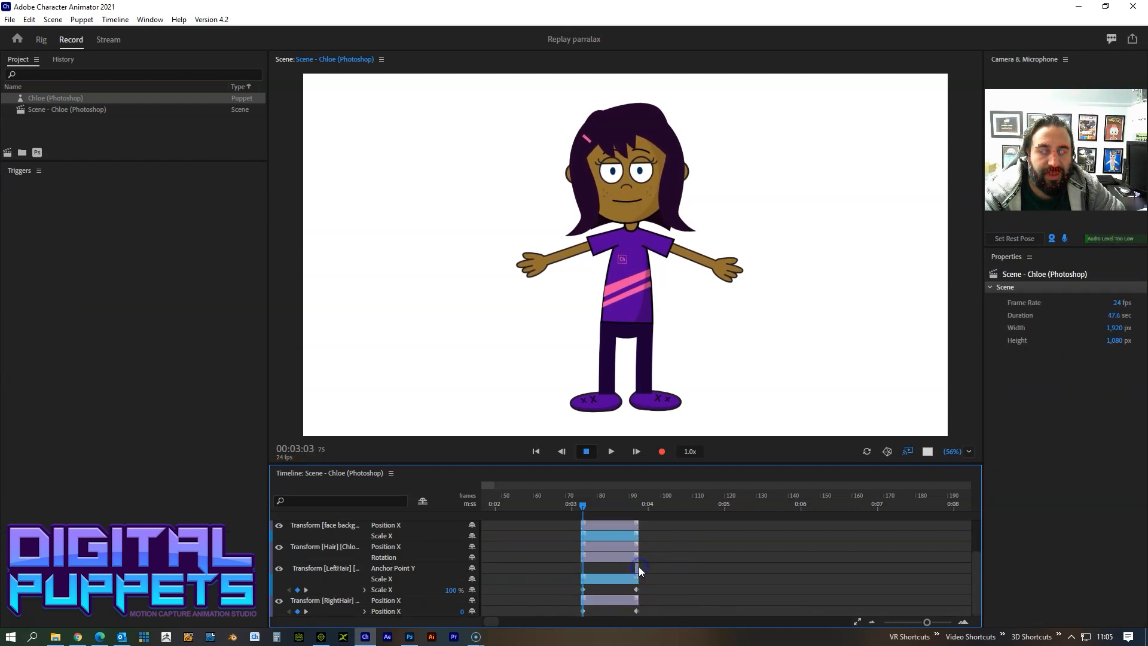
pyautogui.click(637, 568)
pyautogui.press('Delete')
# - Delete the leftover LeftHair Scale X and RightHair Position X keyframes, keeping their takes
pyautogui.click(655, 591)
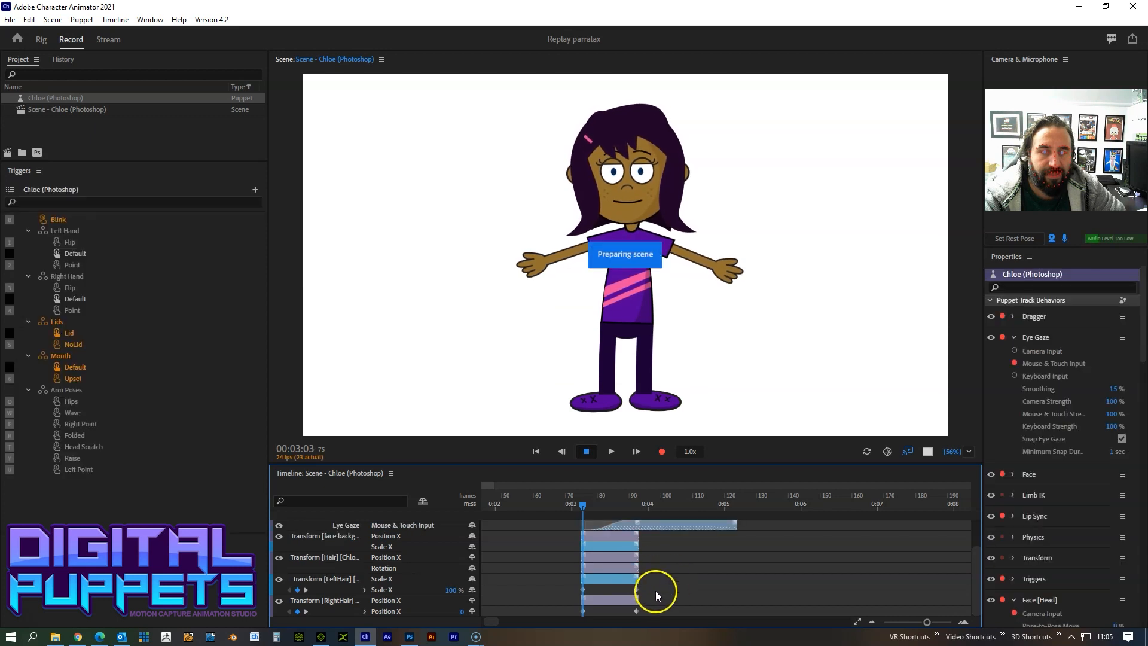
pyautogui.moveTo(652, 589); pyautogui.dragTo(567, 591)
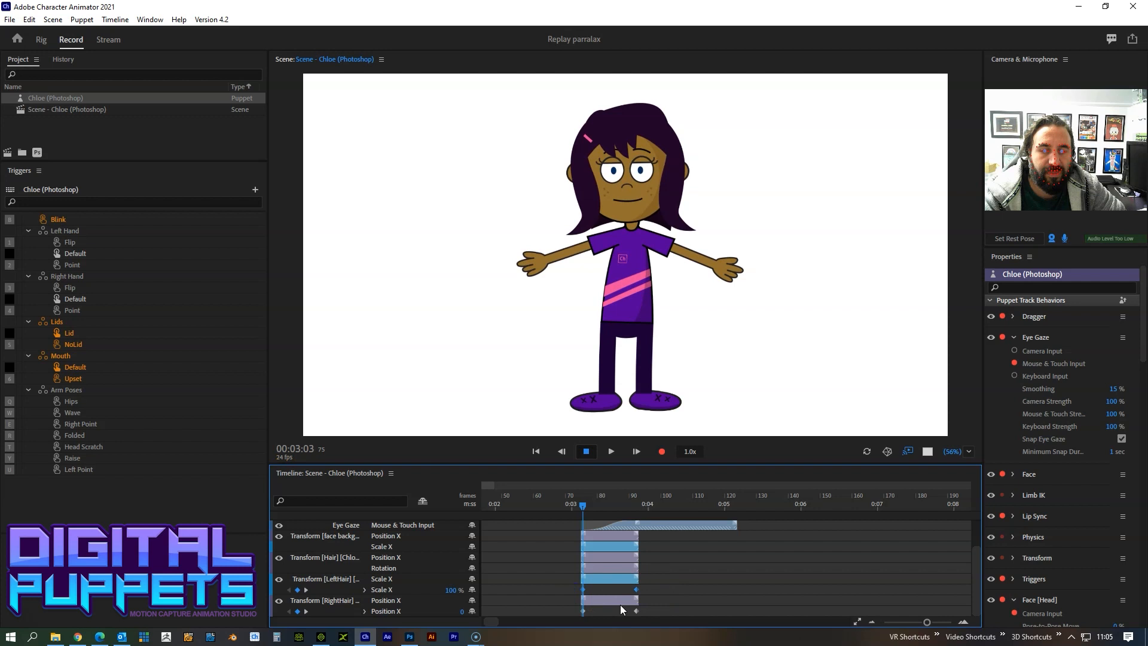
pyautogui.press('Delete')
pyautogui.moveTo(651, 606); pyautogui.dragTo(511, 619)
pyautogui.press('Delete')
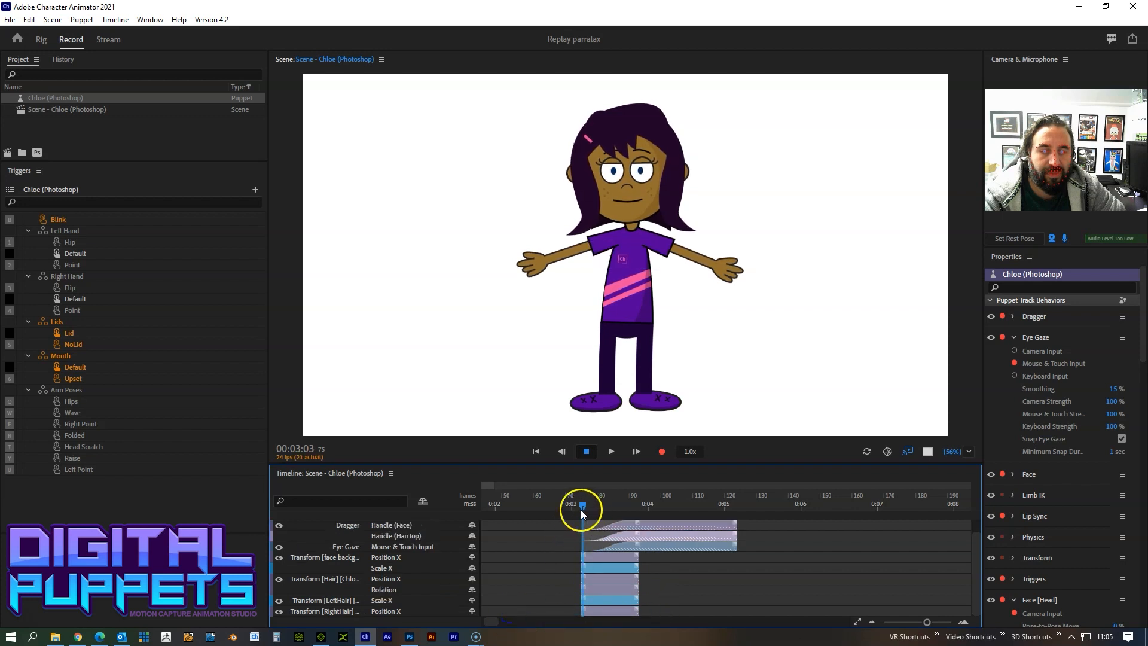
# - Extend all six transform takes together to end level with the Dragger and Eye Gaze takes
pyautogui.moveTo(565, 507); pyautogui.dragTo(636, 522)
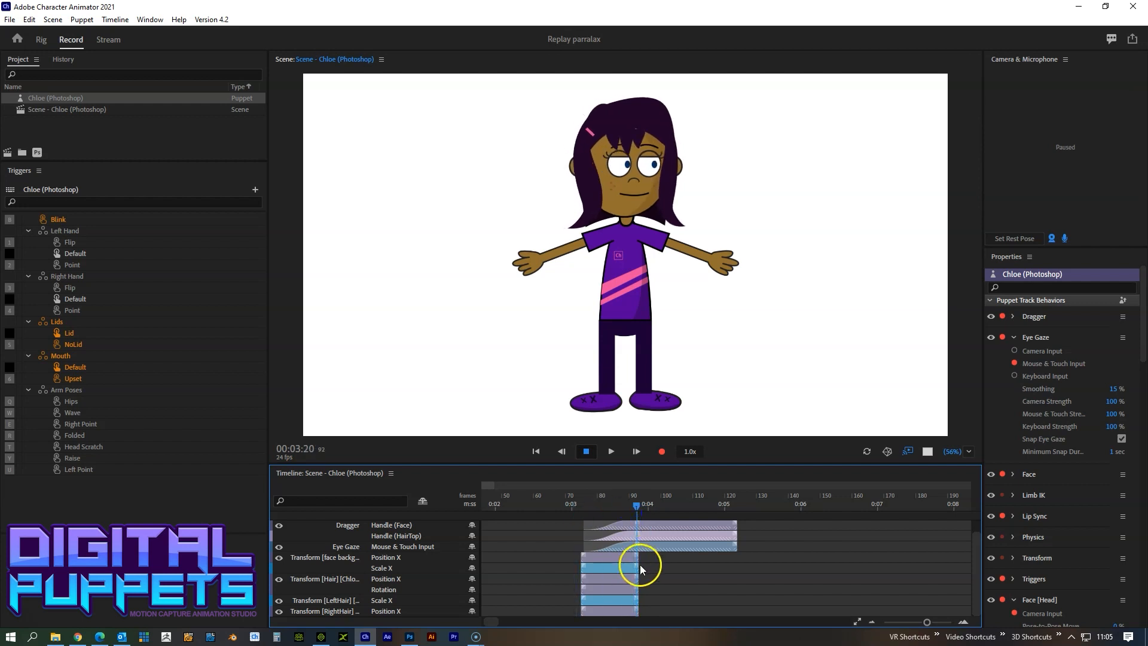
pyautogui.click(621, 557)
pyautogui.keyDown('shift'); pyautogui.click(617, 610); pyautogui.keyUp('shift')
pyautogui.keyDown('shift'); pyautogui.click(619, 567); pyautogui.keyUp('shift')
pyautogui.keyDown('shift'); pyautogui.click(616, 580); pyautogui.keyUp('shift')
pyautogui.keyDown('shift'); pyautogui.click(616, 590); pyautogui.keyUp('shift')
pyautogui.keyDown('shift'); pyautogui.click(616, 601); pyautogui.keyUp('shift')
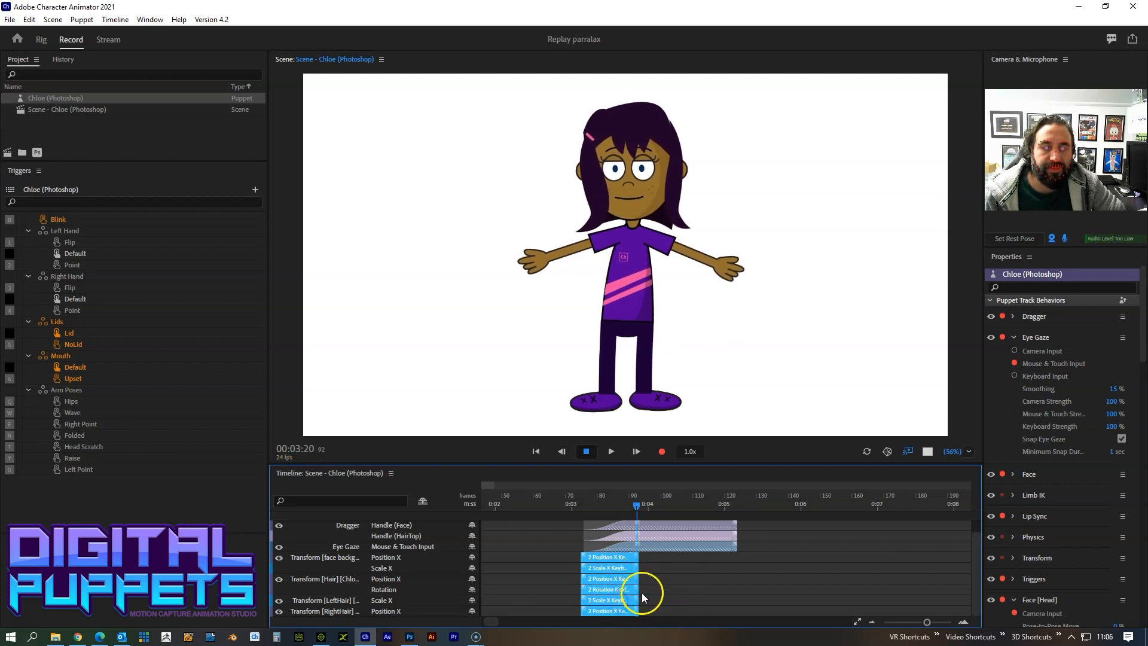
pyautogui.moveTo(640, 593); pyautogui.dragTo(738, 592)
pyautogui.moveTo(637, 504); pyautogui.dragTo(606, 512)
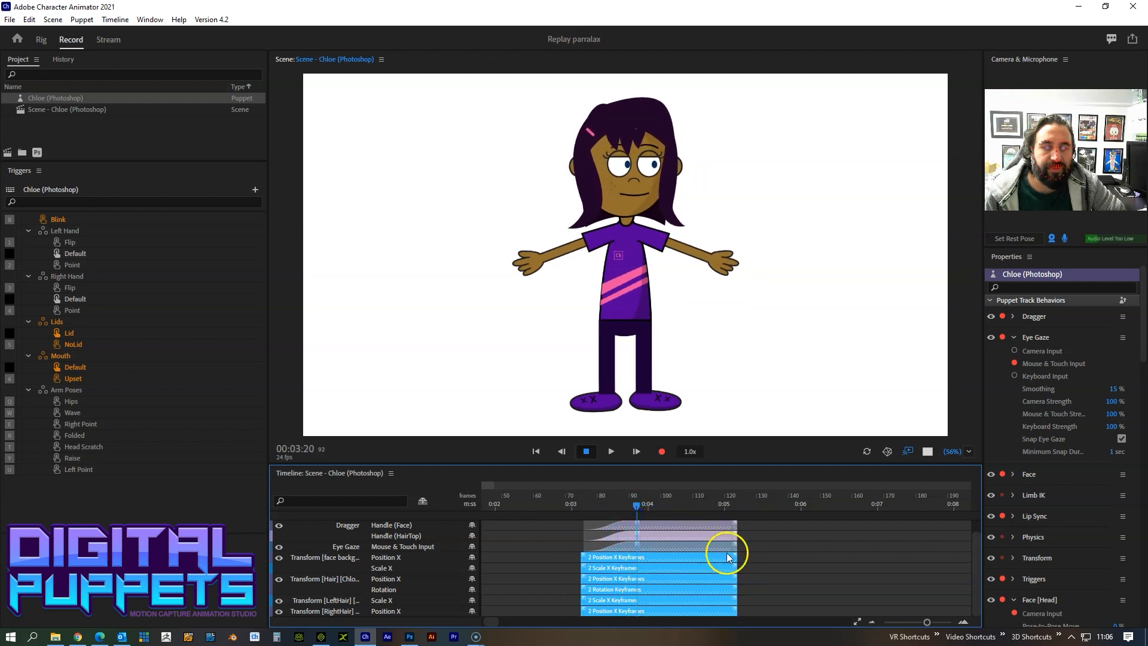
# - Give all takes a shared blend-out ending at about frame 140 and play back the head turn
pyautogui.moveTo(748, 614); pyautogui.dragTo(733, 535)
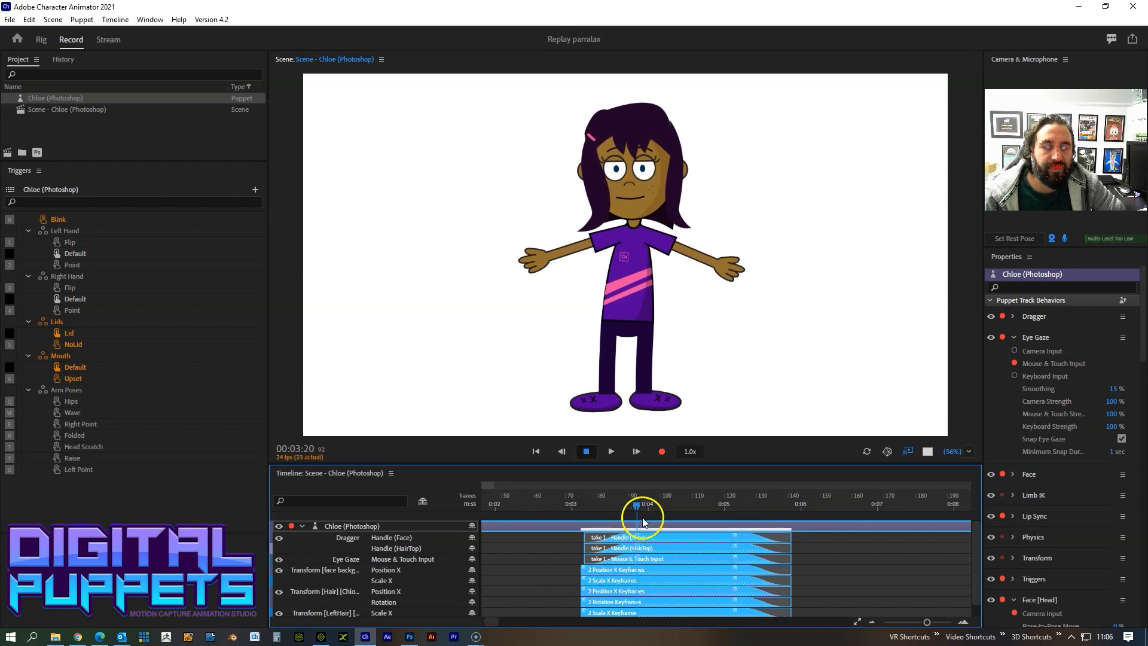
pyautogui.moveTo(572, 509); pyautogui.dragTo(596, 515)
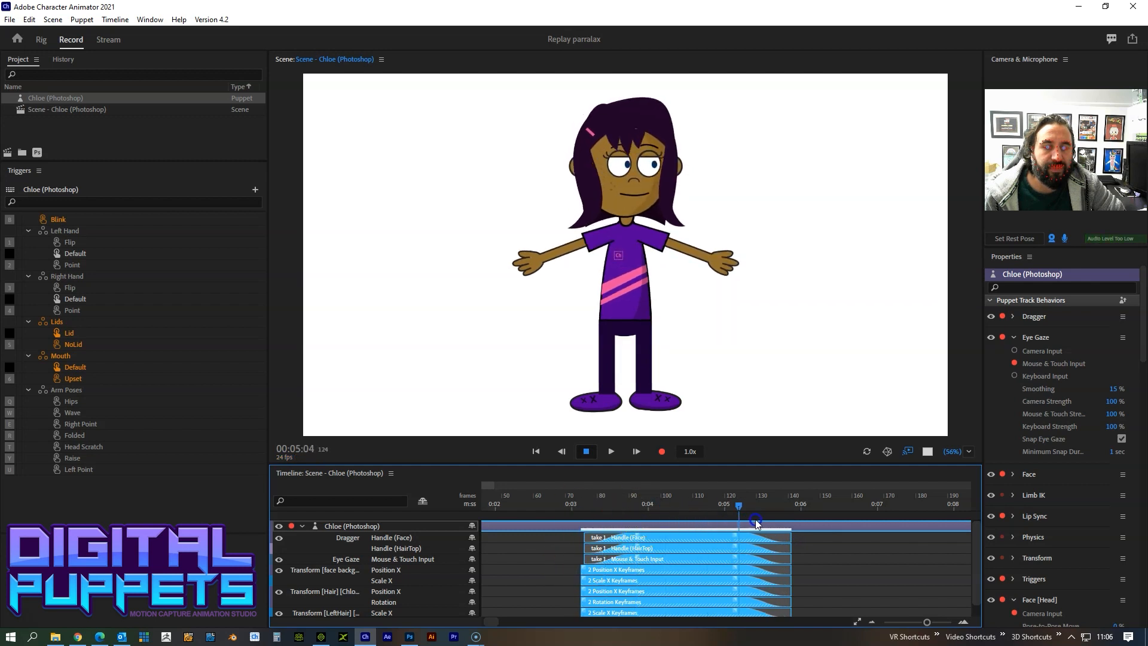
pyautogui.moveTo(711, 519); pyautogui.dragTo(514, 518)
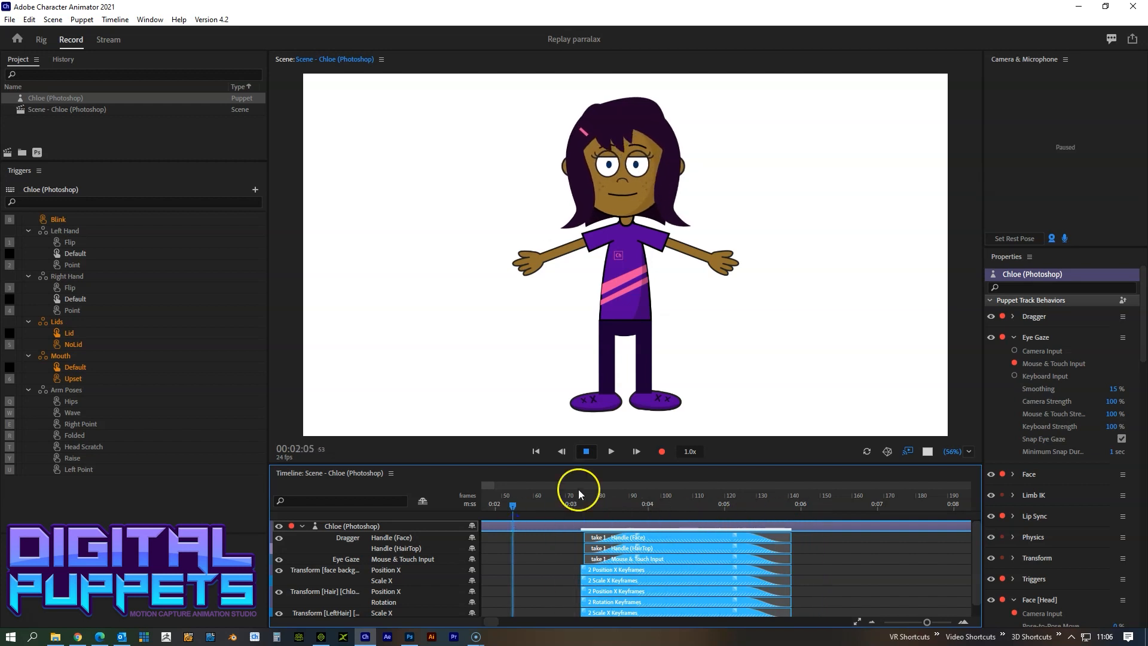
pyautogui.click(602, 451)
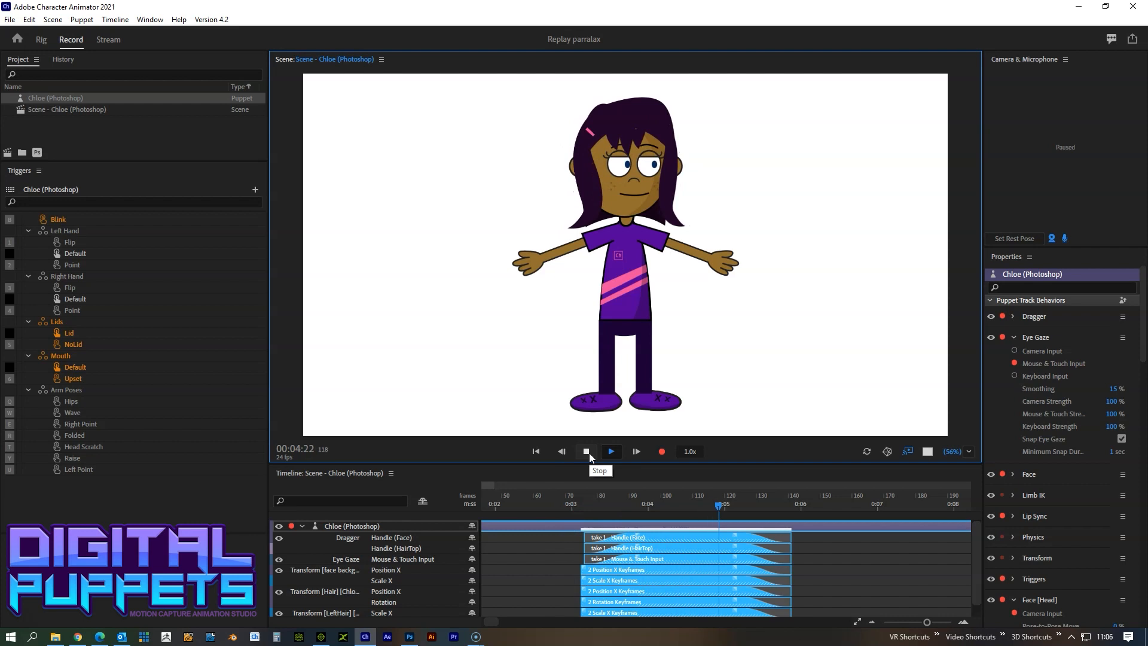
pyautogui.click(590, 453)
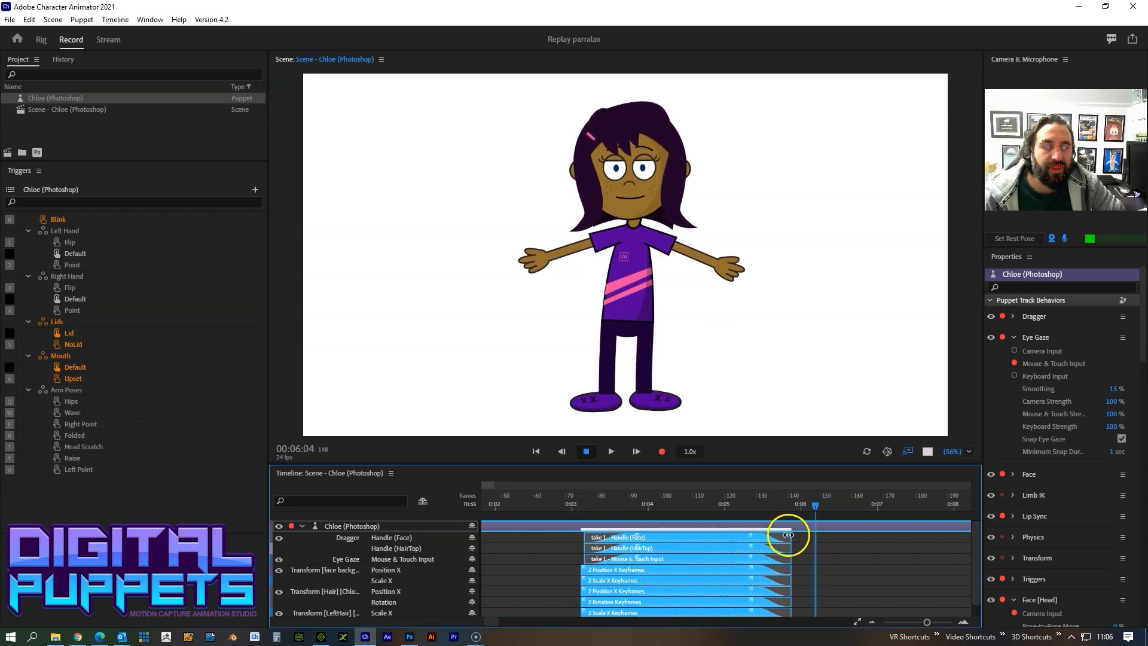
# - Pull all takes' blend-outs back to about frames 109–121, and shorten the Dragger and Eye Gaze blend-ins to about frame 87, checking the playback
pyautogui.moveTo(739, 548); pyautogui.dragTo(734, 548)
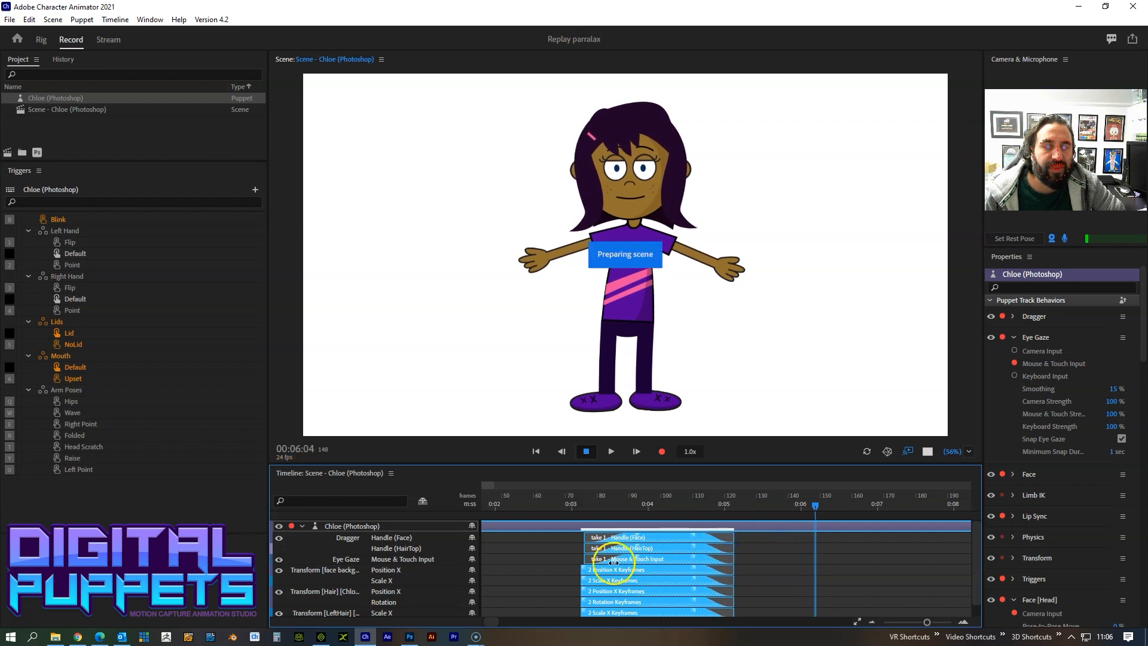
pyautogui.click(561, 548)
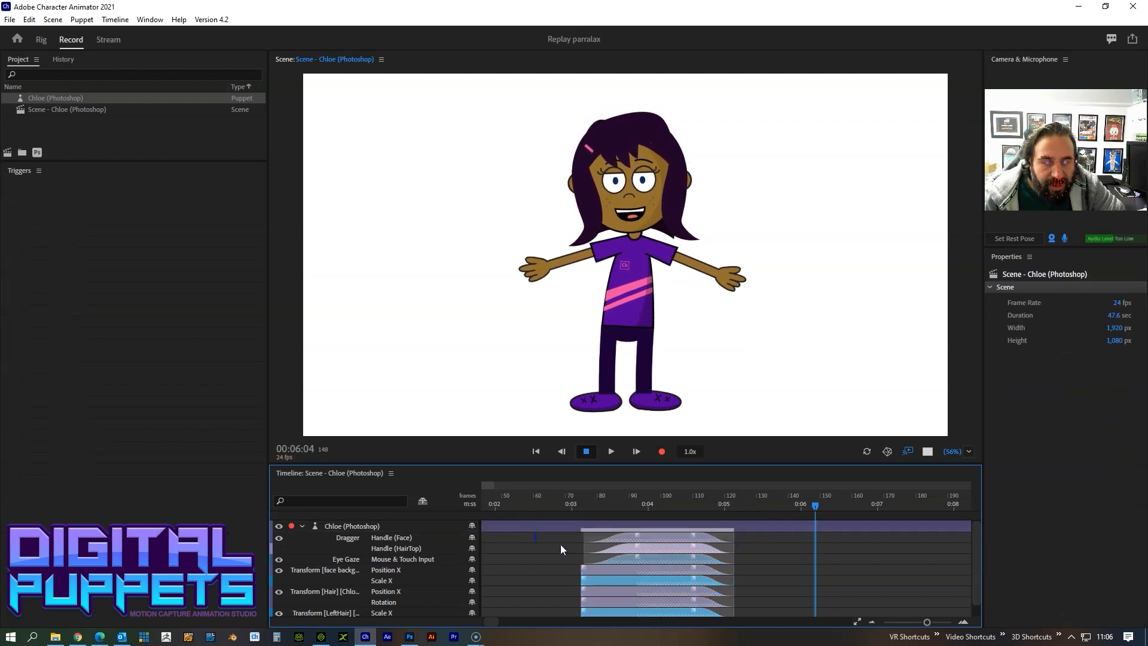
pyautogui.click(655, 541)
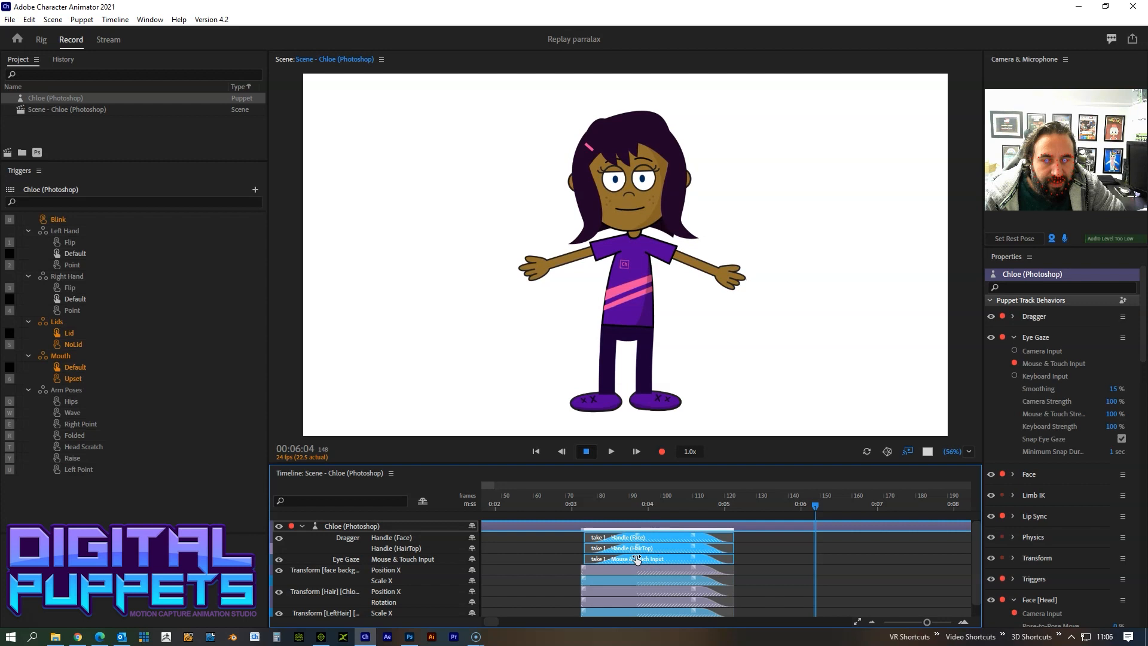
pyautogui.click(563, 501)
pyautogui.click(610, 453)
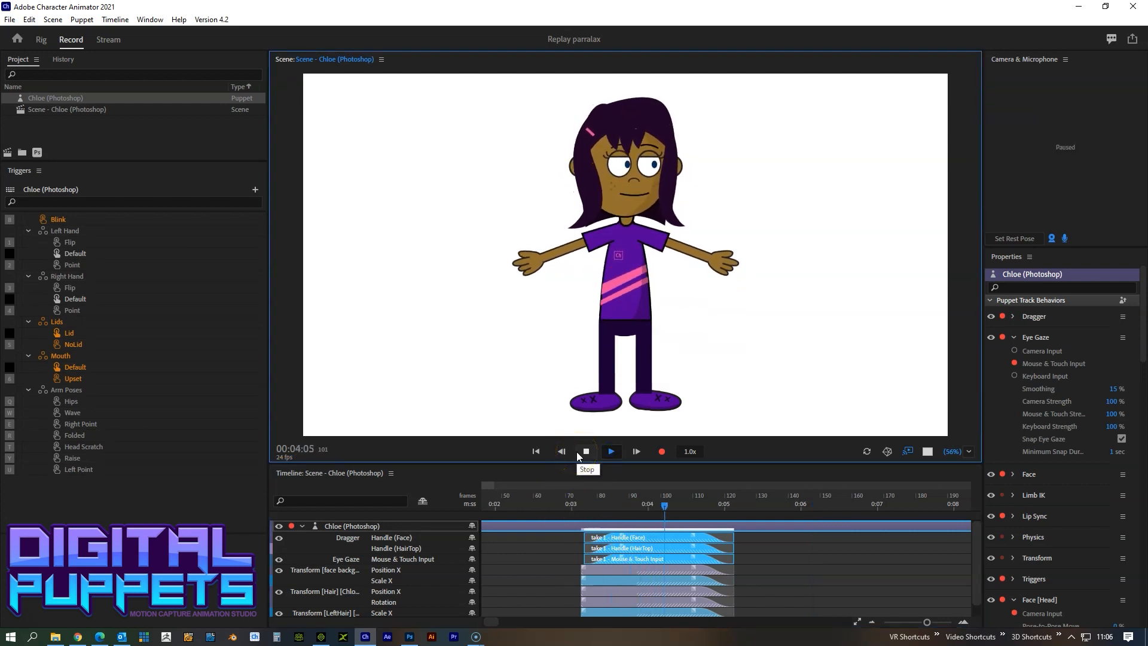
pyautogui.click(577, 452)
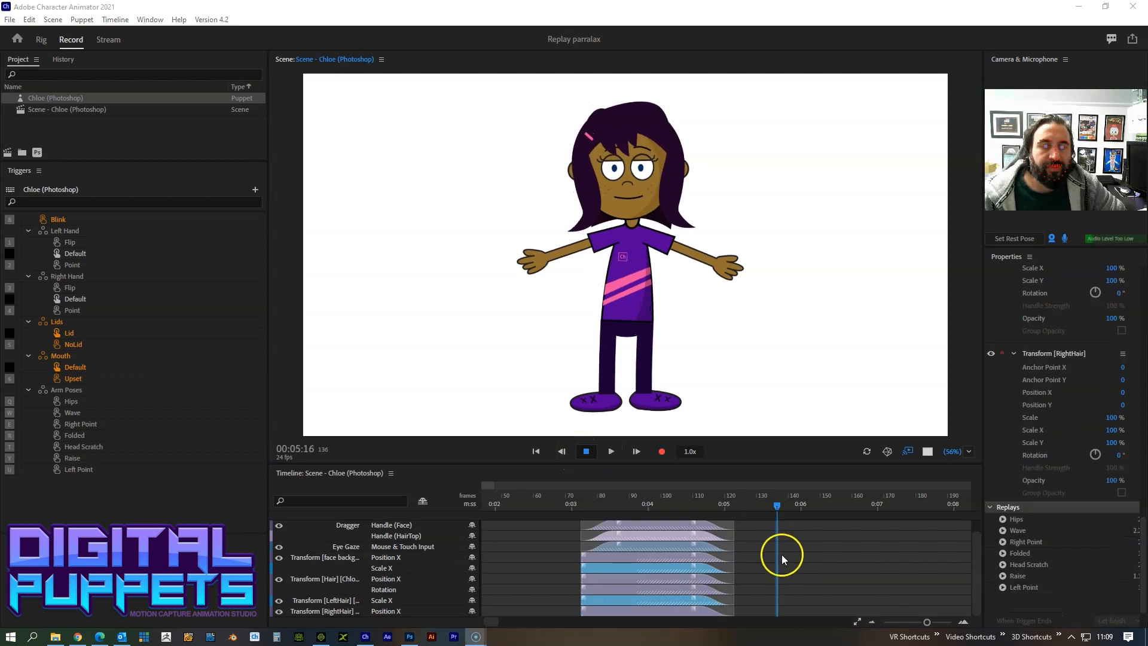
# - Create a replay and trigger from all the takes and bring up the new replay's When Trigger Ends setting
pyautogui.moveTo(976, 582)
pyautogui.mouseDown()
pyautogui.moveTo(978, 551)
pyautogui.moveTo(980, 590)
pyautogui.mouseUp()
pyautogui.moveTo(737, 604); pyautogui.dragTo(572, 535)
pyautogui.rightClick(634, 539)
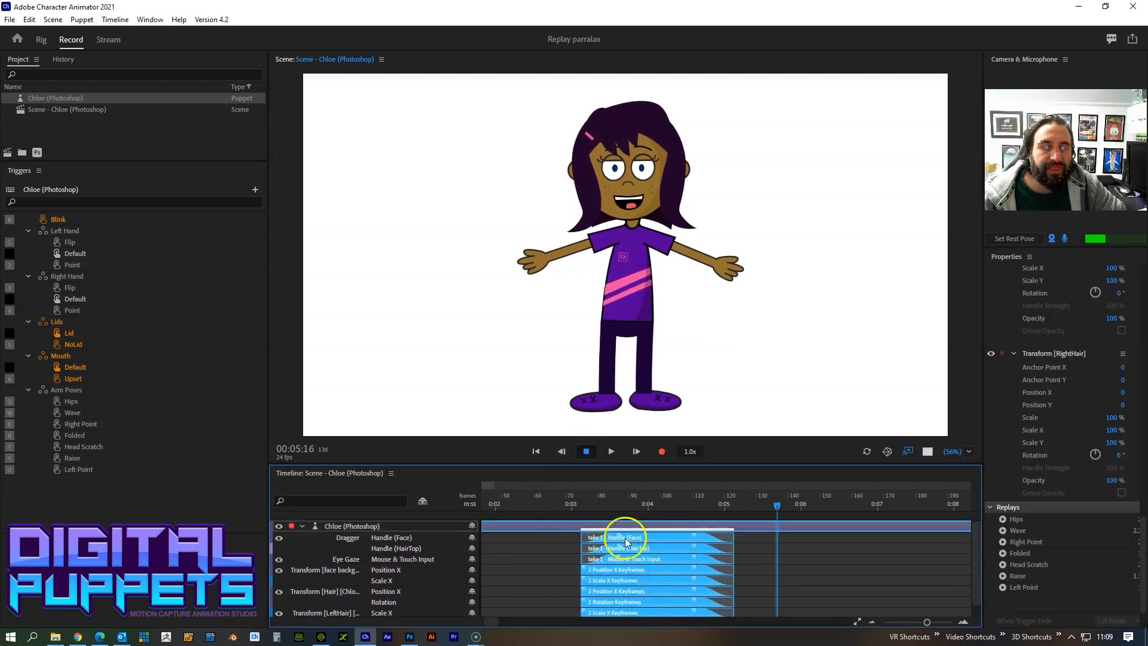
pyautogui.click(725, 546)
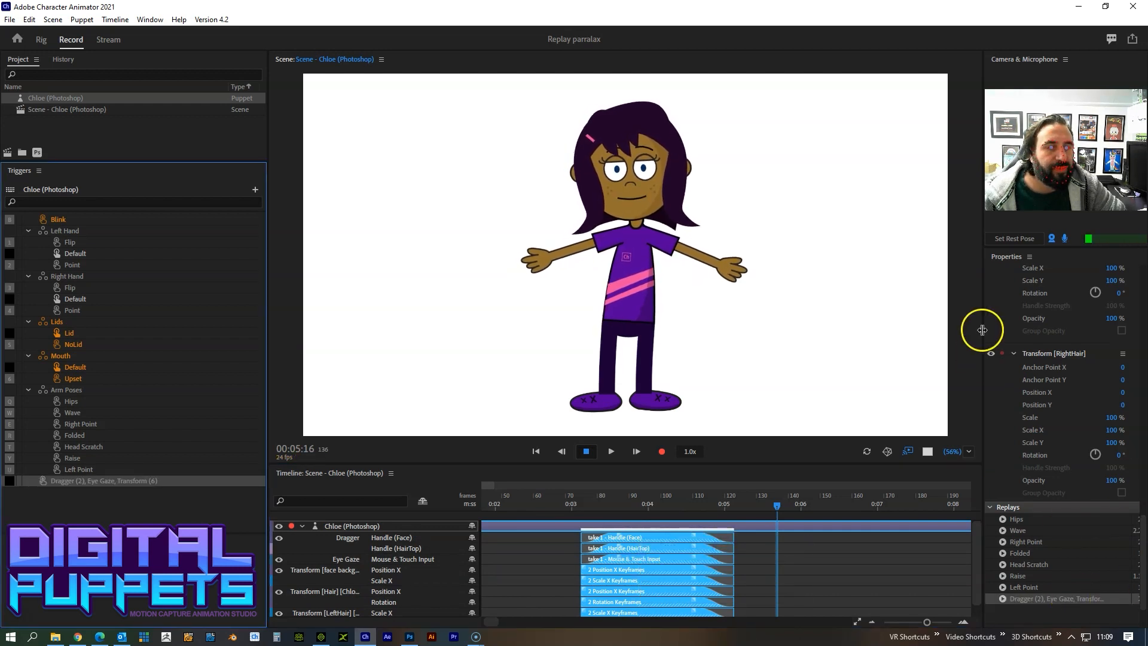
pyautogui.moveTo(982, 338); pyautogui.dragTo(946, 338)
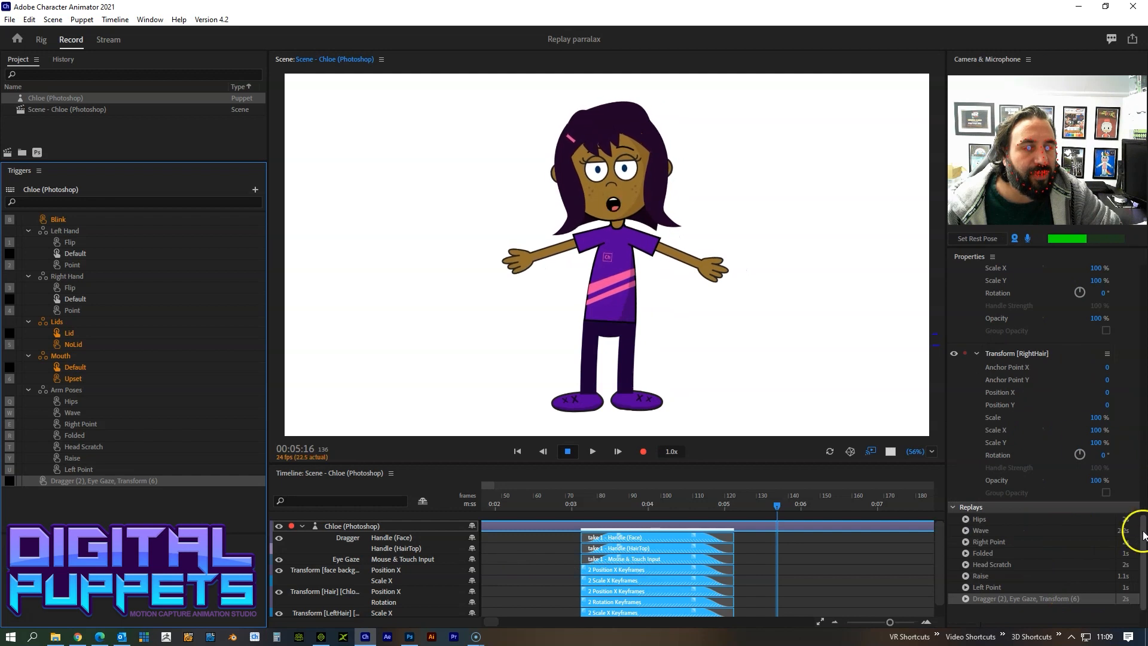
pyautogui.moveTo(1135, 530); pyautogui.dragTo(1140, 559)
pyautogui.click(1096, 588)
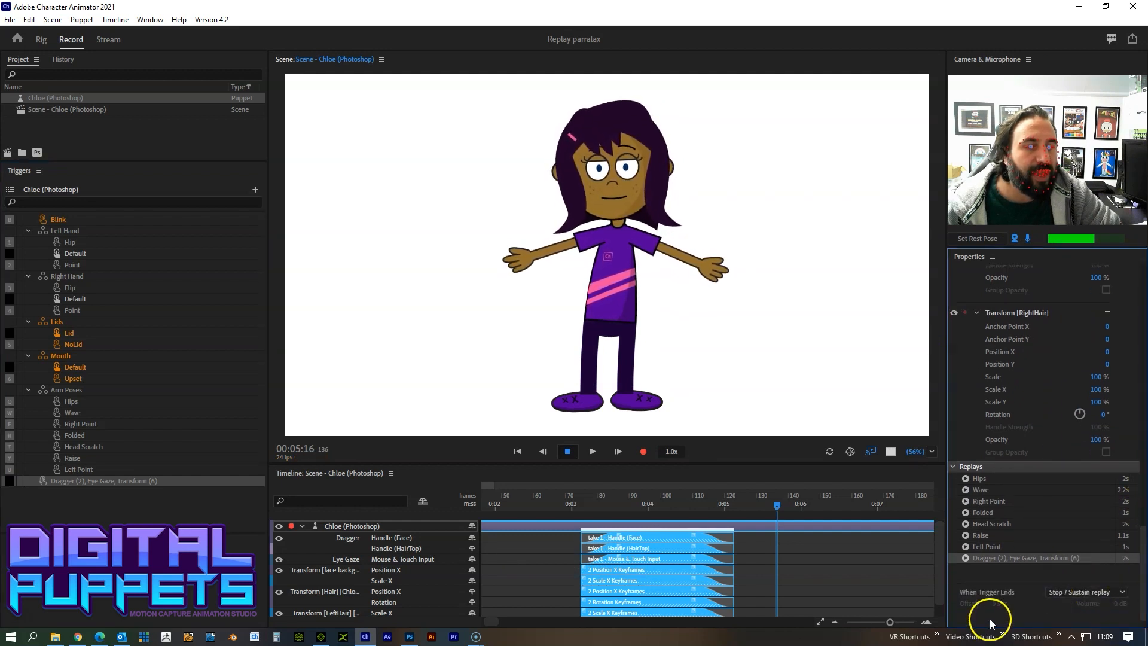
# - Move the playhead past the takes to 00:06:02 and test the new head-turn replay several times
pyautogui.click(808, 510)
pyautogui.click(924, 563)
pyautogui.click(966, 558)
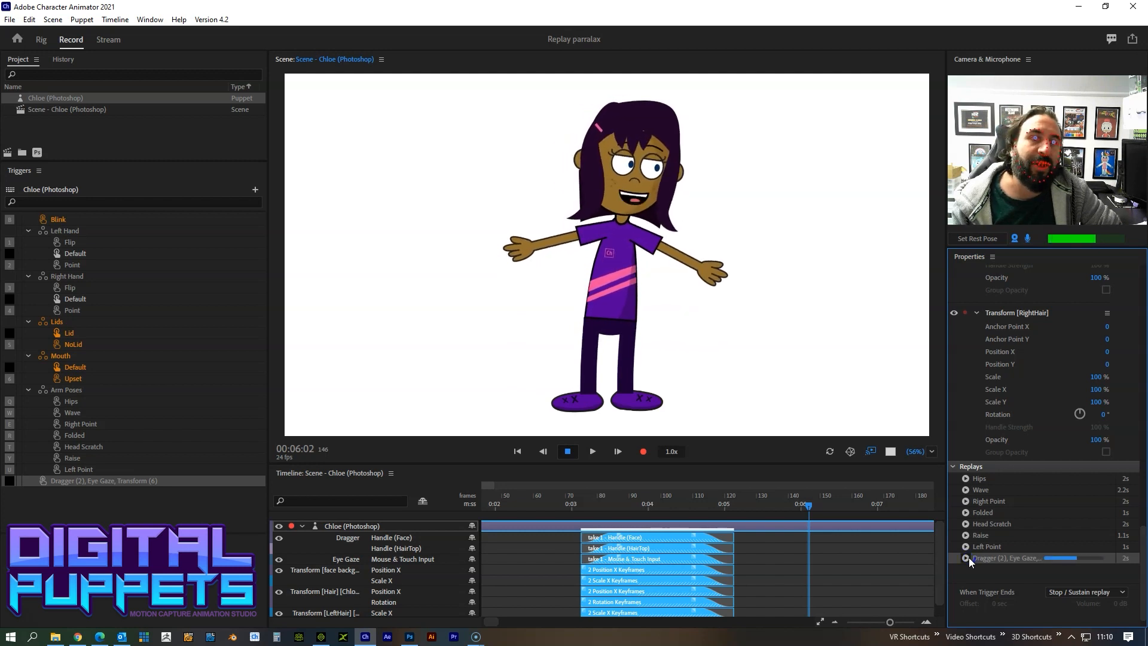
pyautogui.click(966, 557)
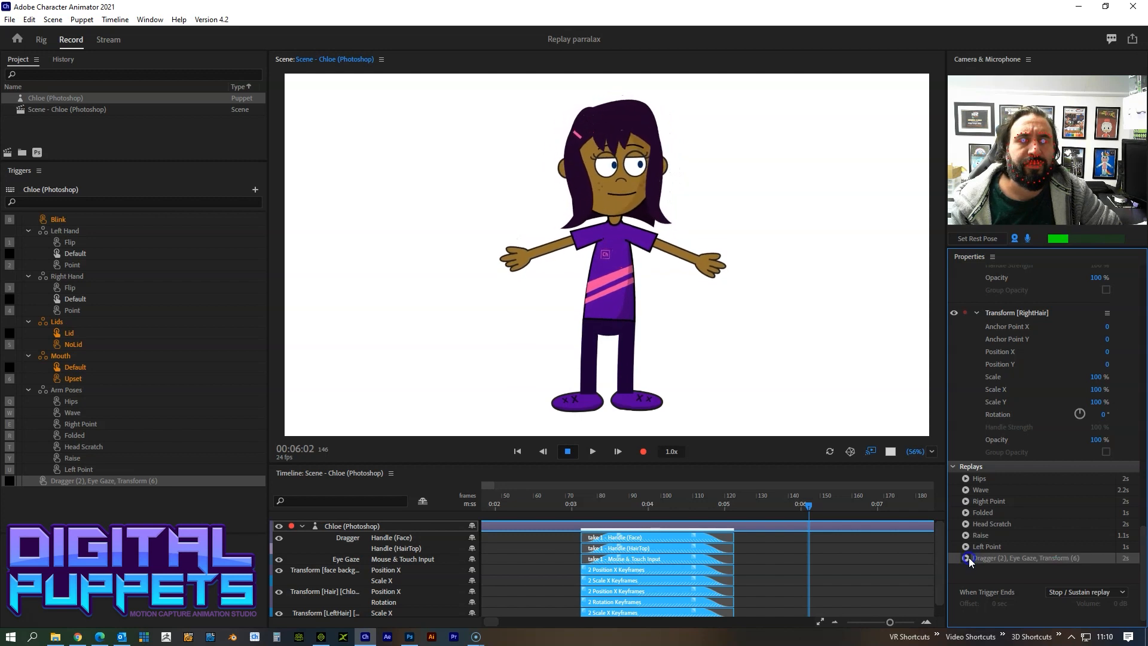
pyautogui.click(966, 558)
pyautogui.click(966, 557)
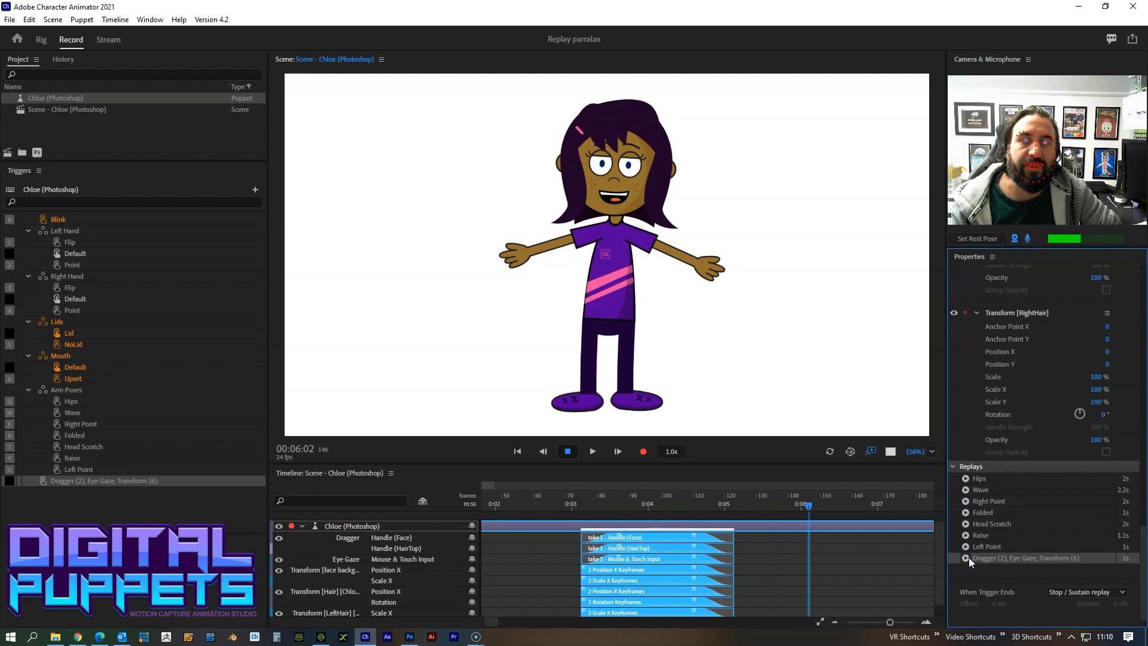
pyautogui.click(966, 558)
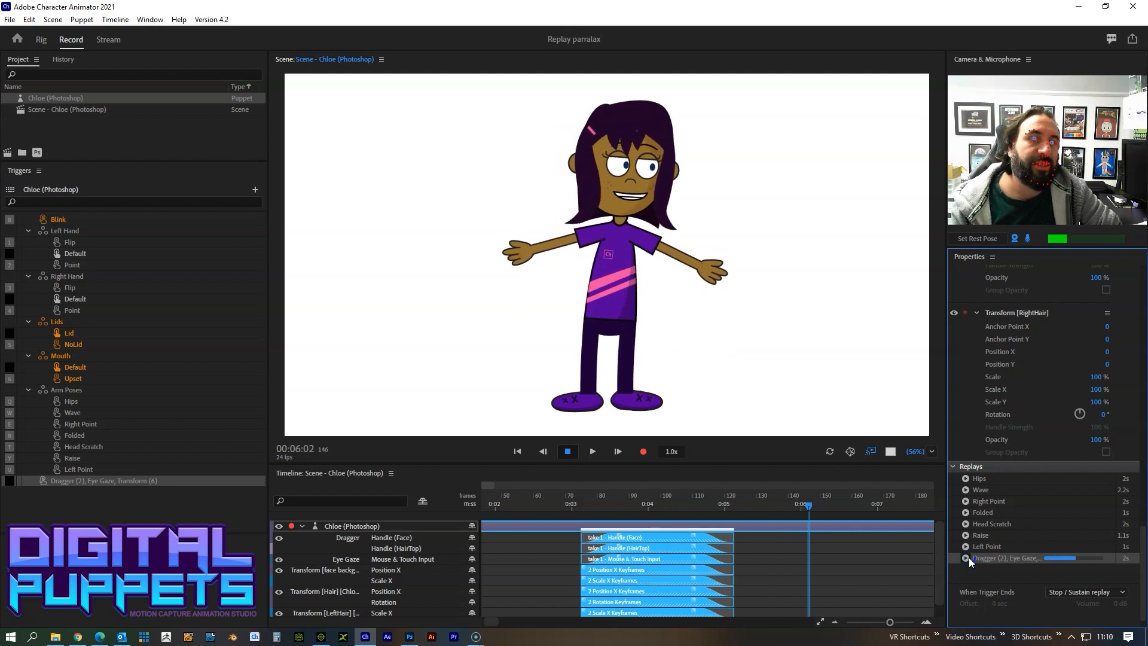
# - Play the new Dragger and Eye Gaze head-turn replay several more times to check its blended motion
pyautogui.click(968, 557)
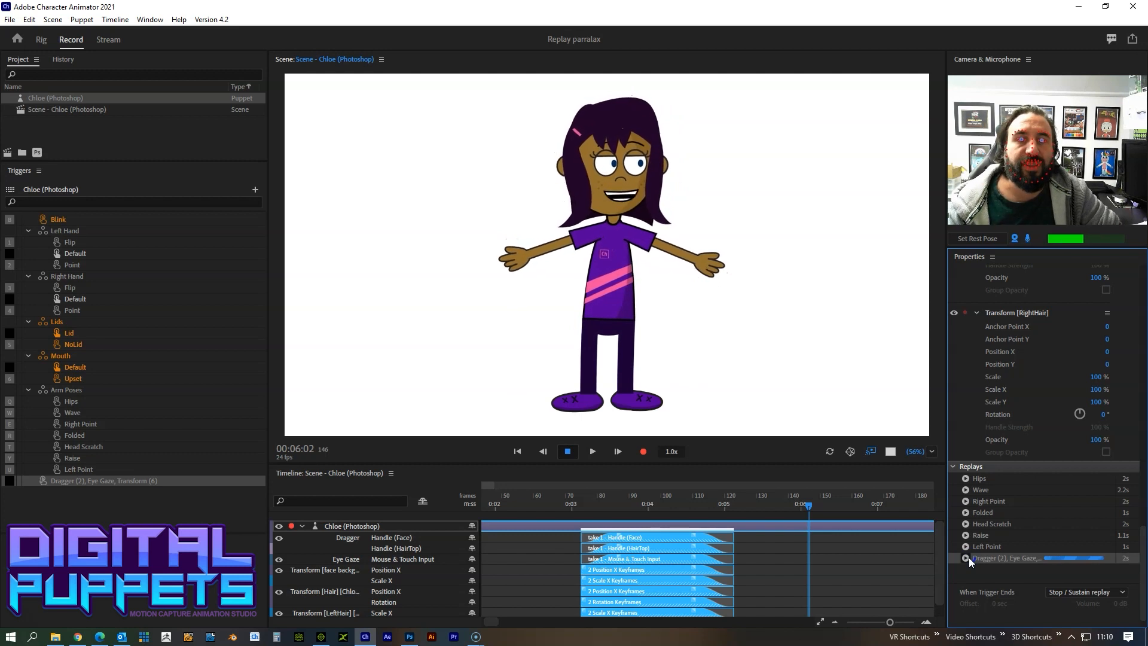
pyautogui.click(969, 557)
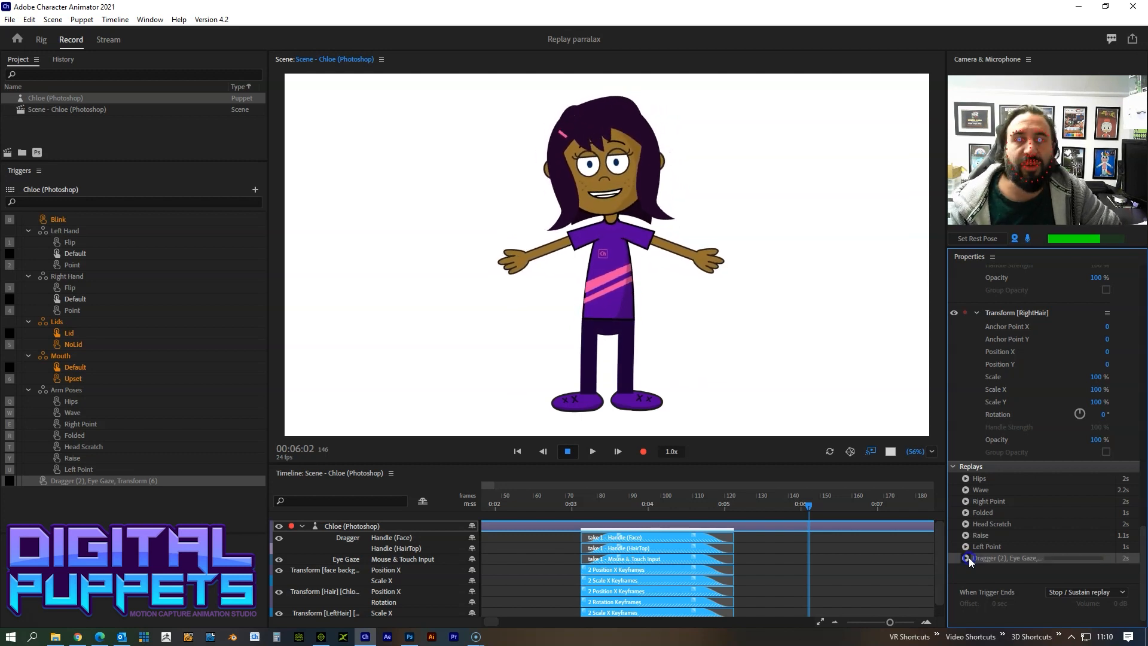
pyautogui.click(969, 557)
pyautogui.moveTo(716, 195); pyautogui.dragTo(714, 209)
pyautogui.click(962, 559)
pyautogui.click(961, 559)
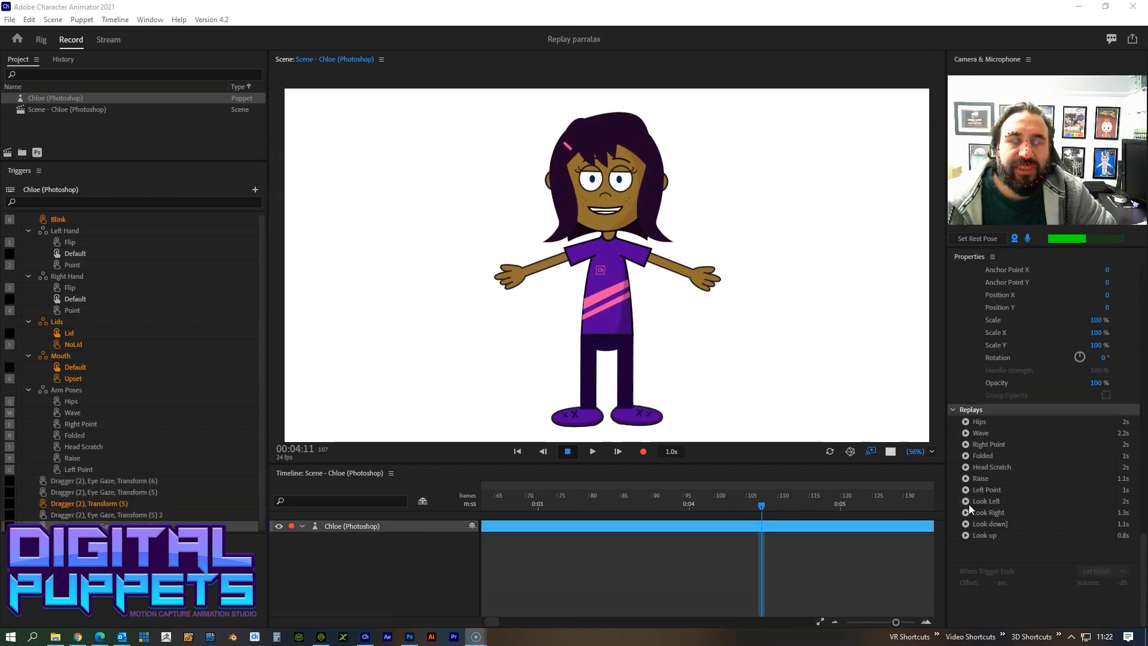
# - Preview the four directional head-turn replays once each in order: Look Left, Look Right, Look down and Look up
pyautogui.click(966, 502)
pyautogui.click(965, 513)
pyautogui.click(966, 523)
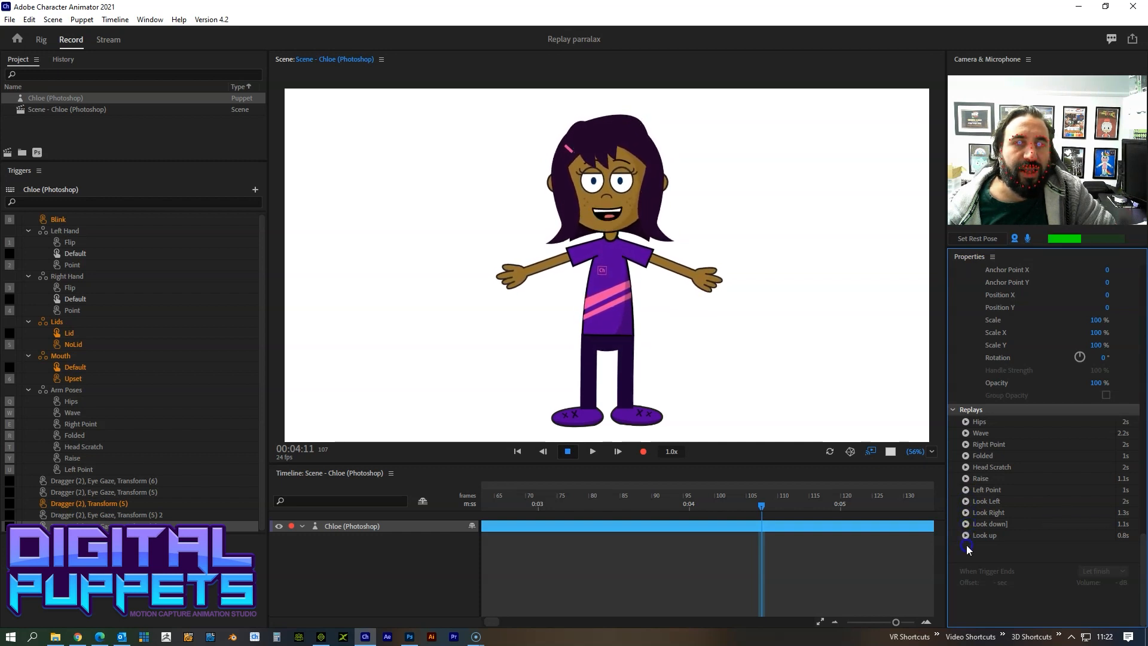
pyautogui.click(967, 535)
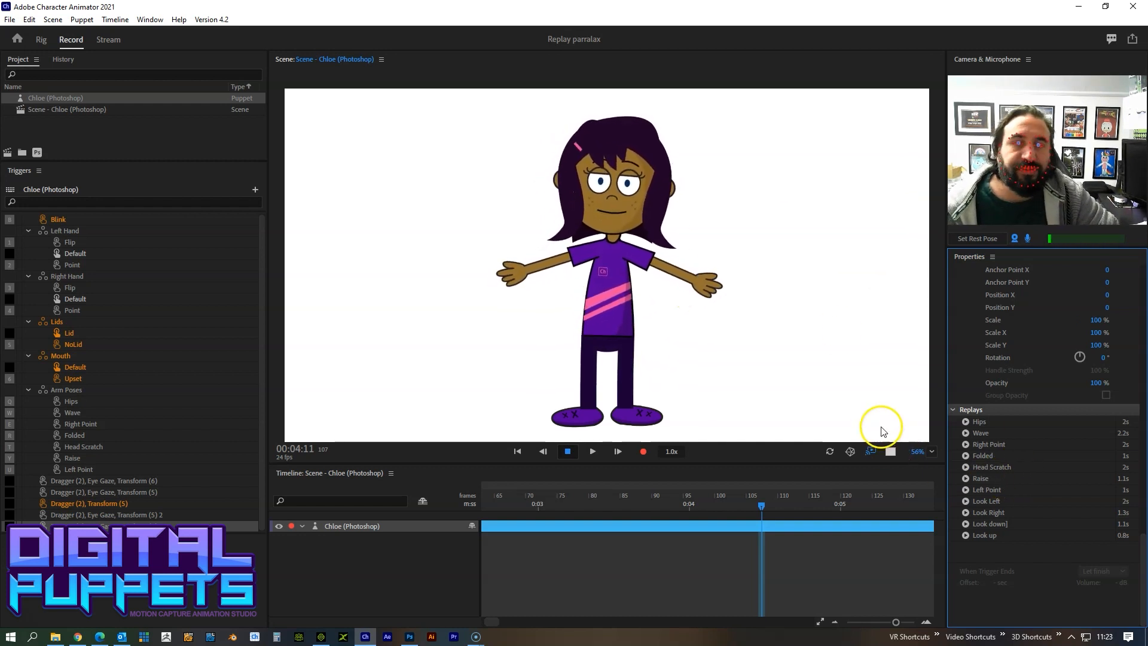
# - Test the directional replays in reverse order, from Look up through Look down and Look Right to Look Left
pyautogui.click(969, 535)
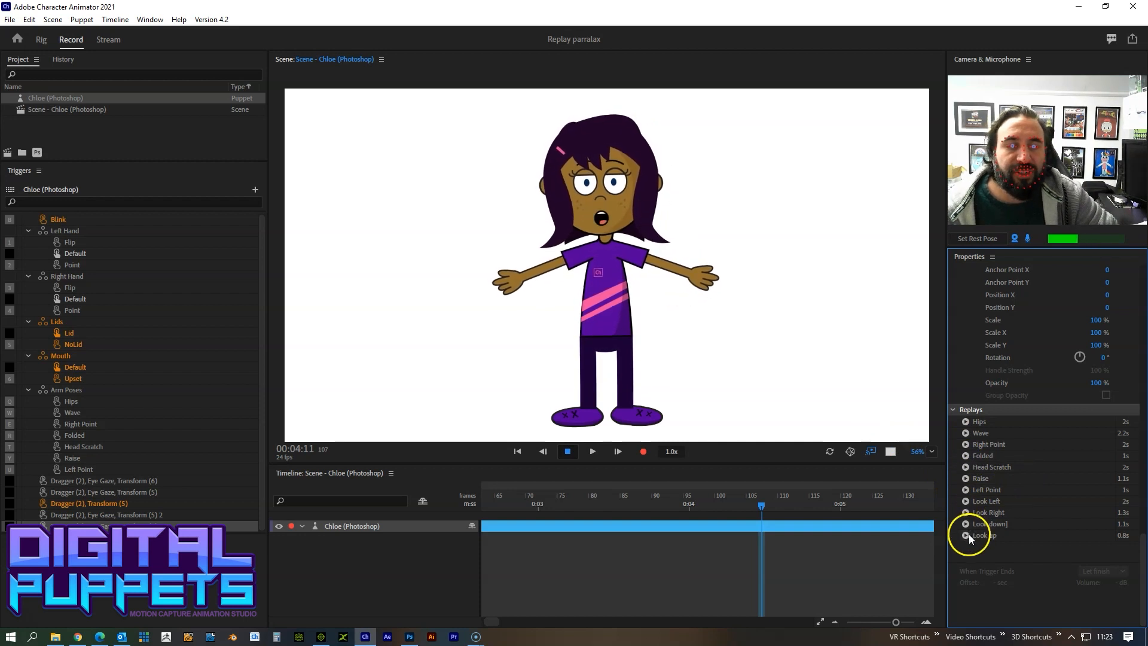
pyautogui.click(966, 525)
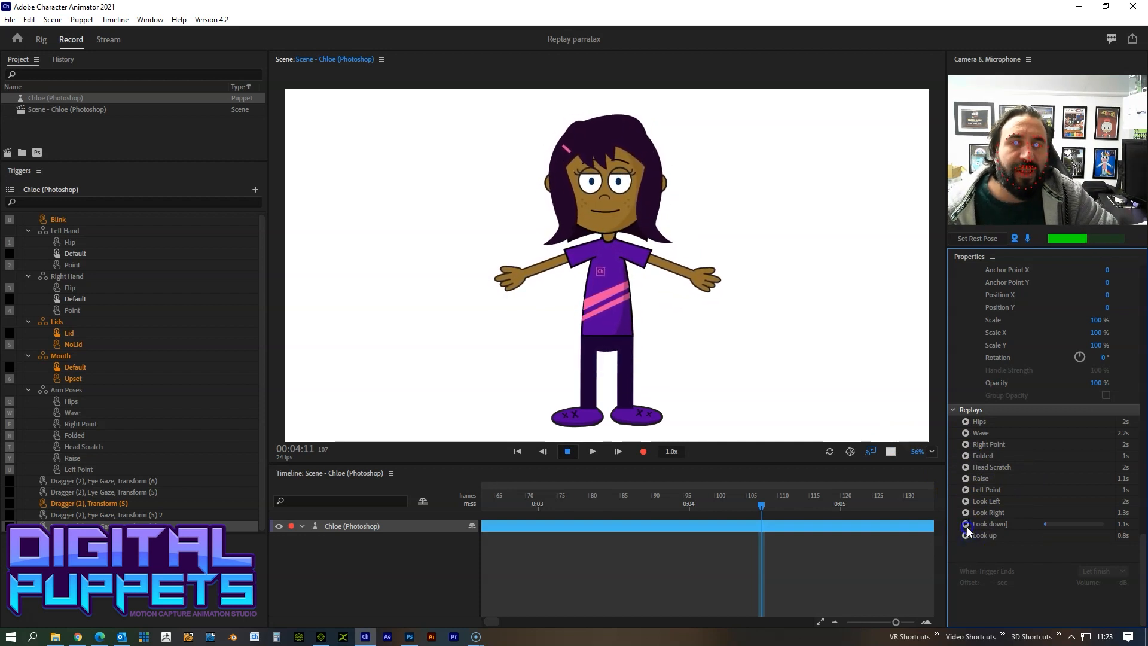
pyautogui.click(966, 512)
pyautogui.click(966, 501)
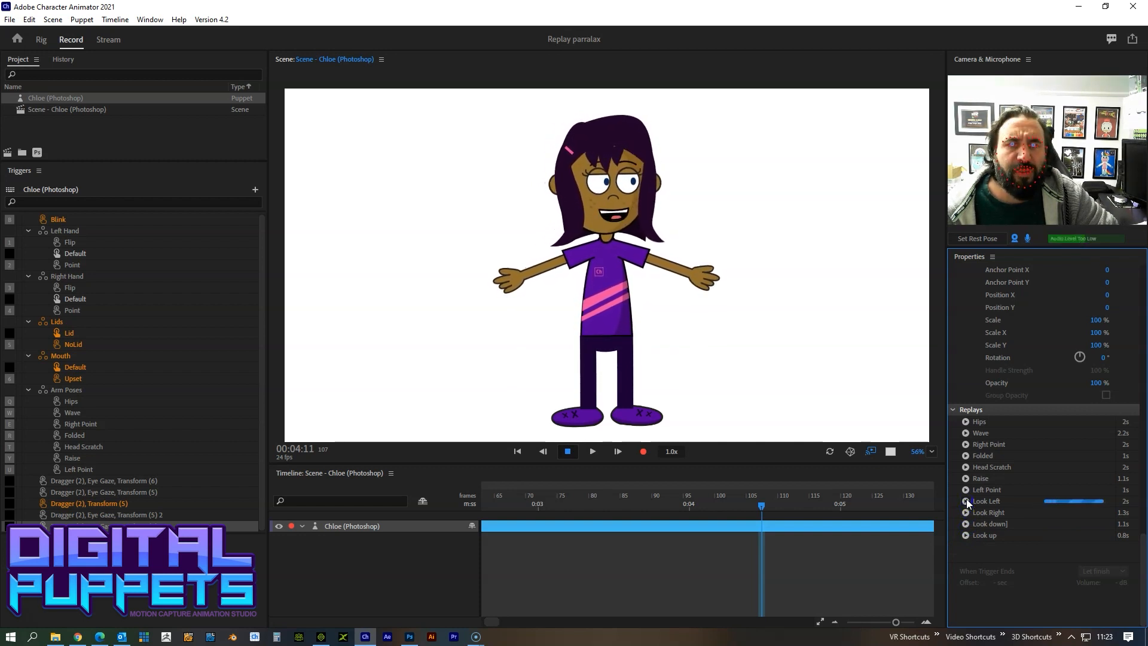
# - Play Look down, Look Right twice and Look Left to check the parallax on the puppet's face
pyautogui.click(966, 525)
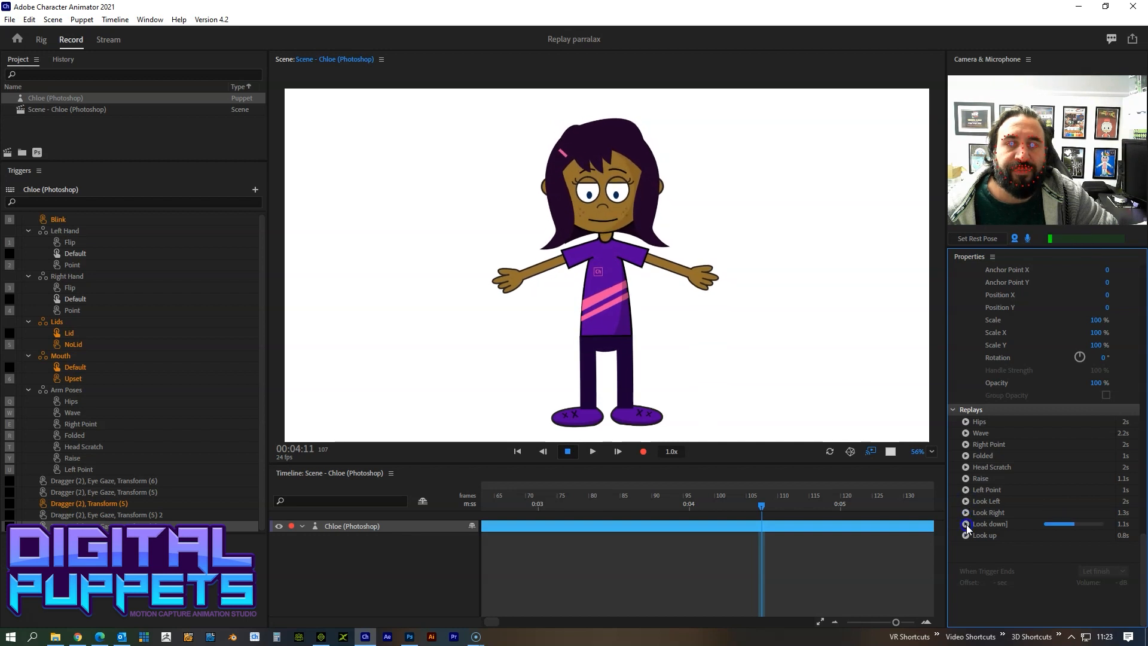
pyautogui.click(968, 511)
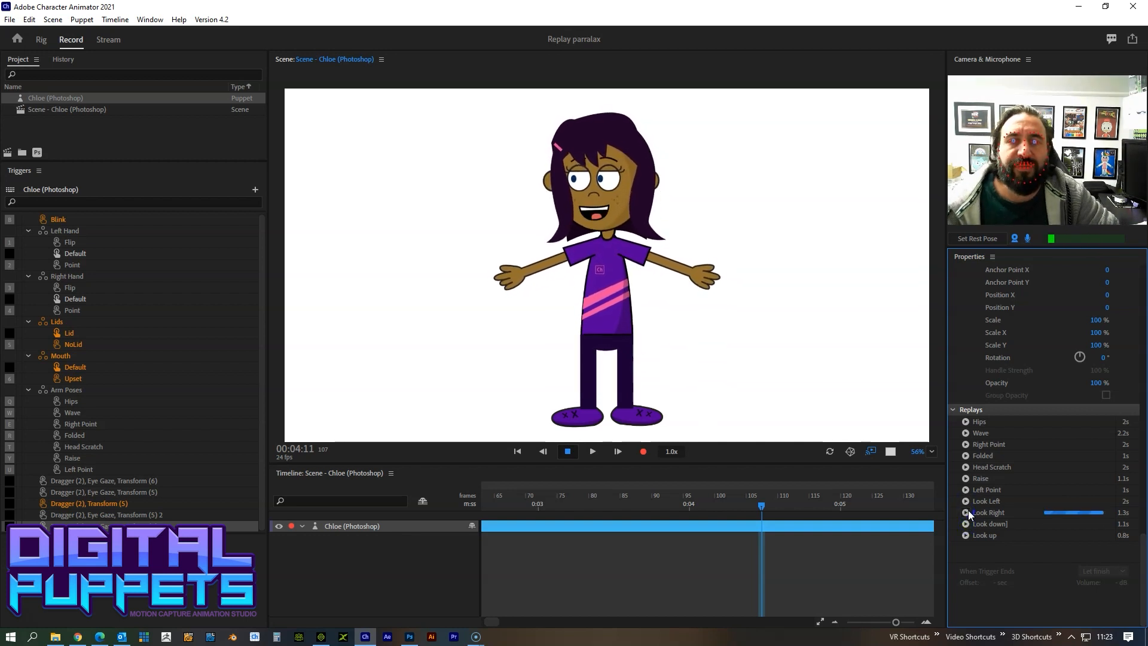
pyautogui.click(569, 184)
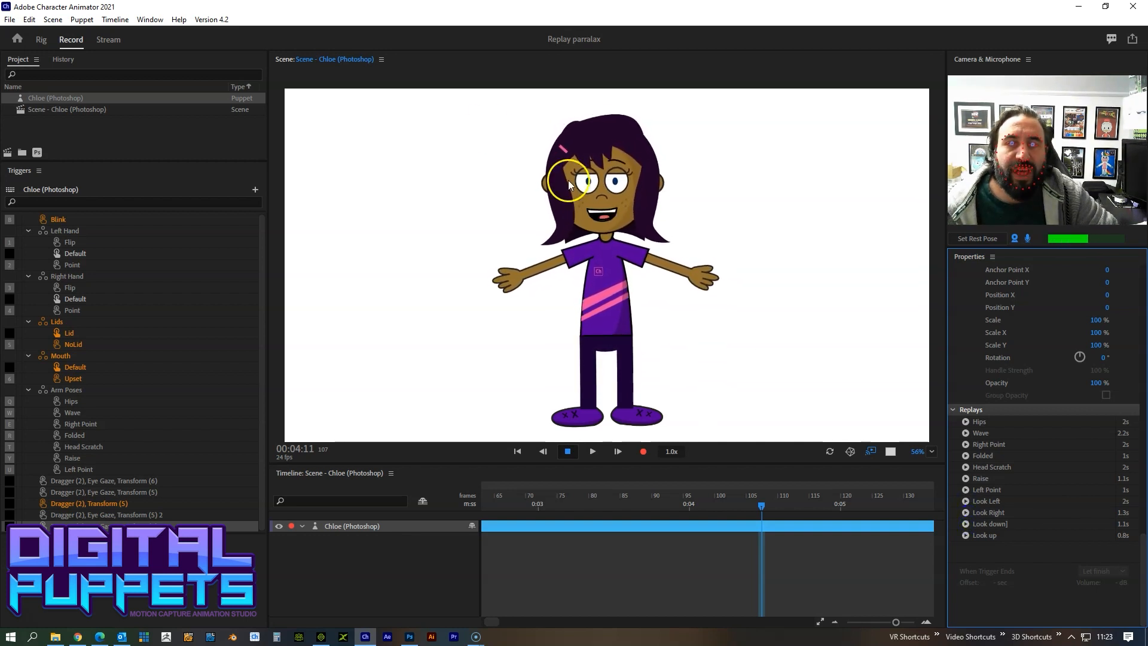
pyautogui.click(966, 513)
pyautogui.click(967, 497)
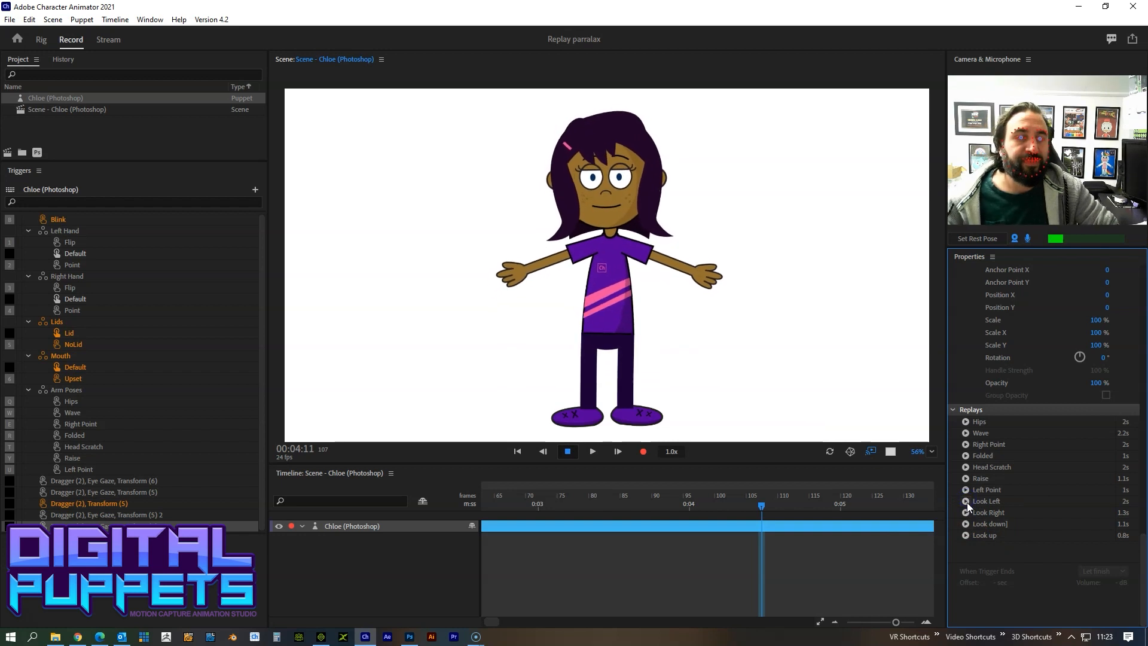
# - Test combinations of the replays: Look Right, Look down and Look up, followed by Look Left, Look down and Look up
pyautogui.click(966, 514)
pyautogui.click(967, 525)
pyautogui.click(967, 535)
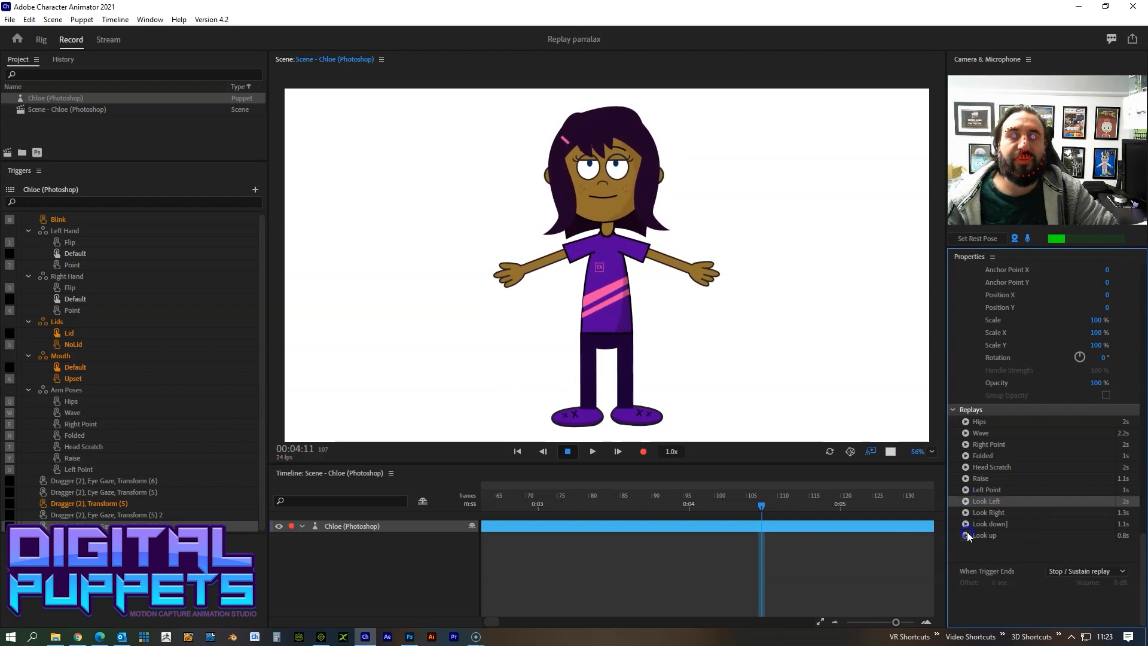
pyautogui.click(966, 502)
pyautogui.click(967, 524)
pyautogui.click(967, 535)
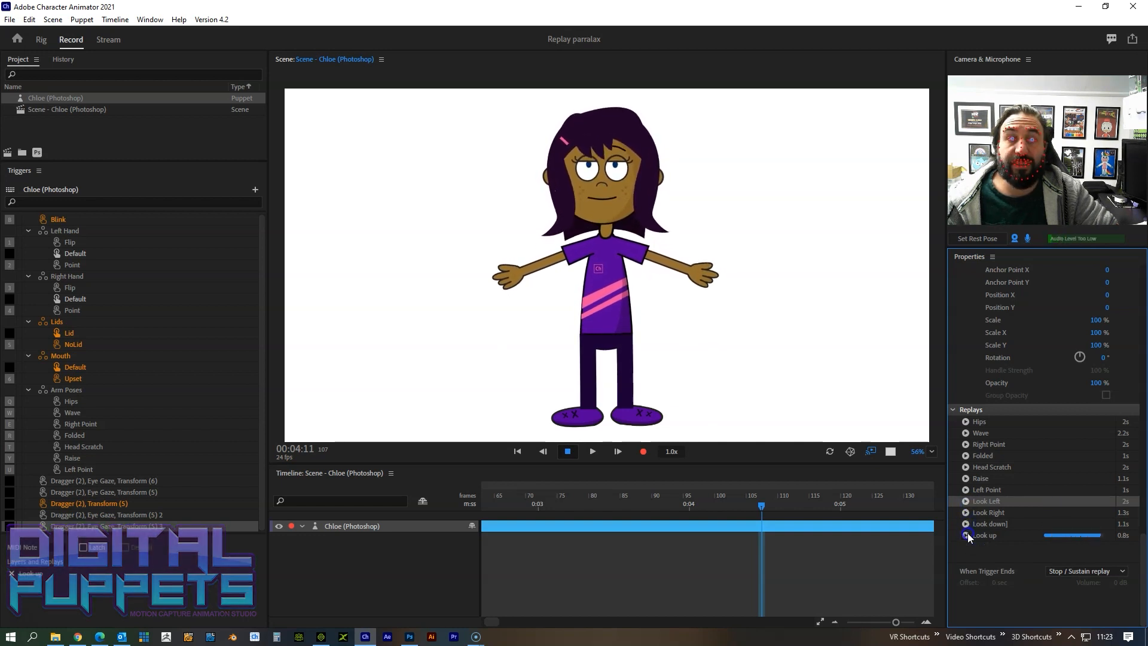